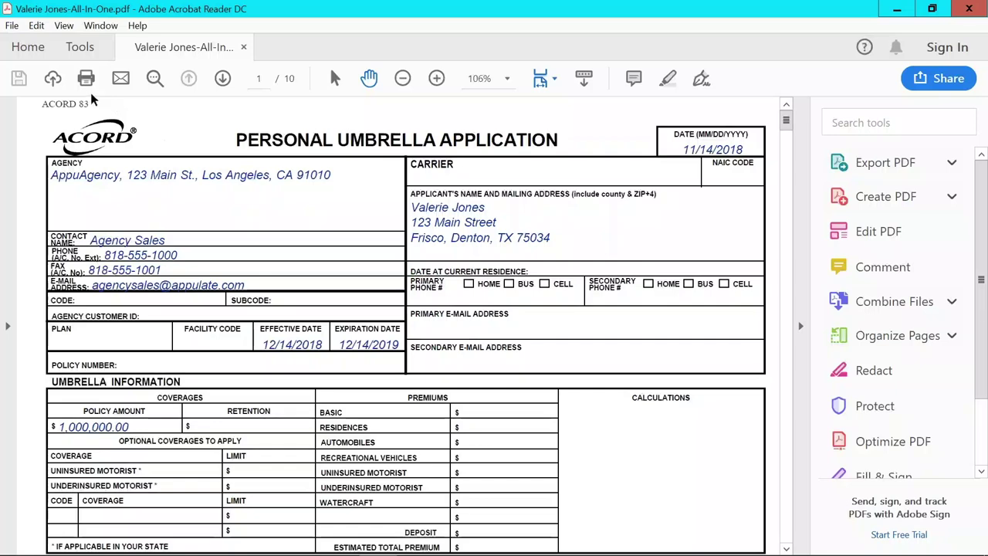
Print all pages of the umbrella application to the Appulate Uplink printer.
click(86, 78)
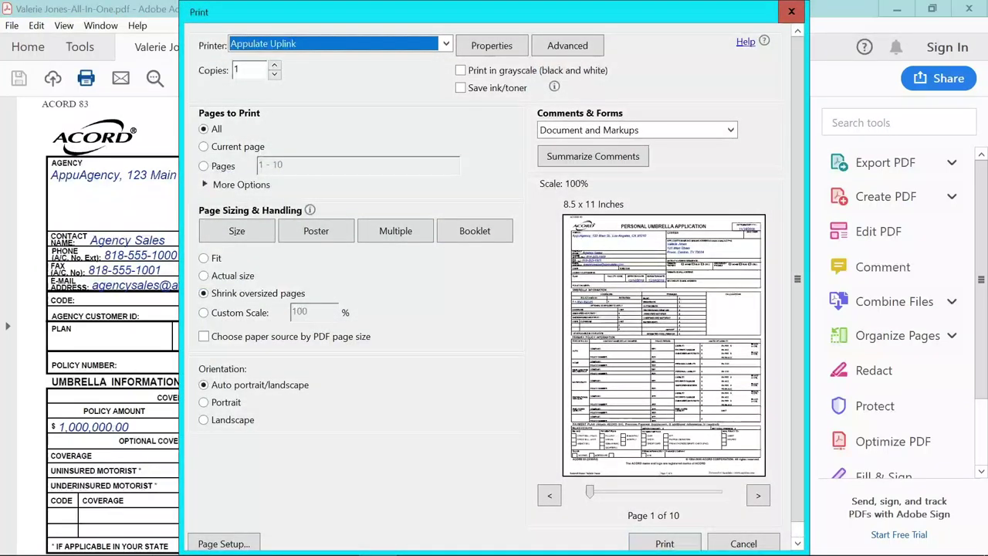
click(445, 45)
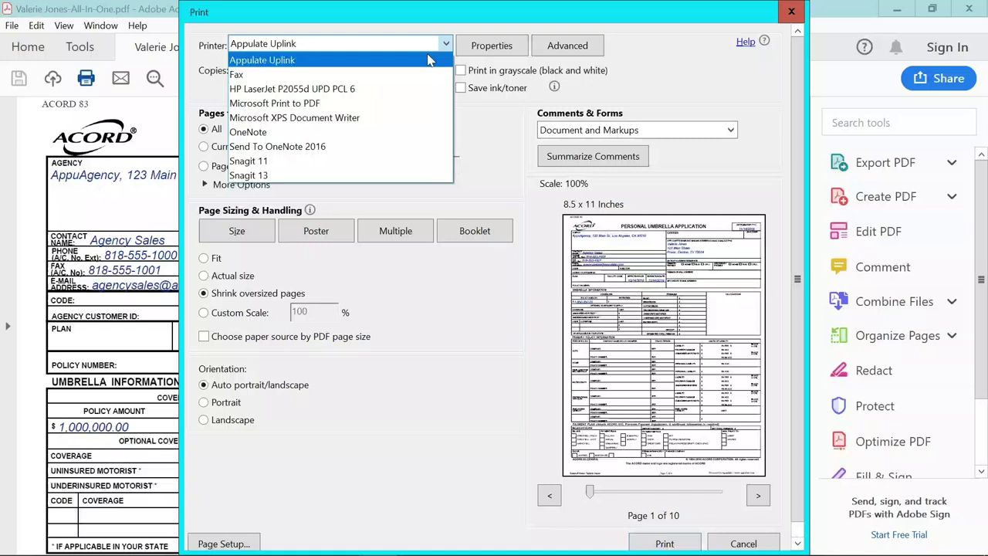
click(350, 61)
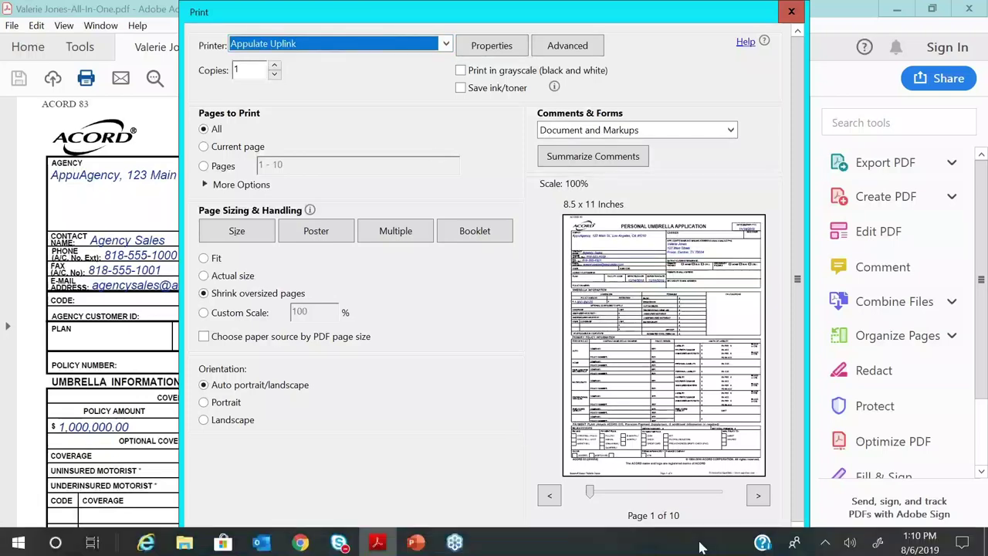
click(662, 542)
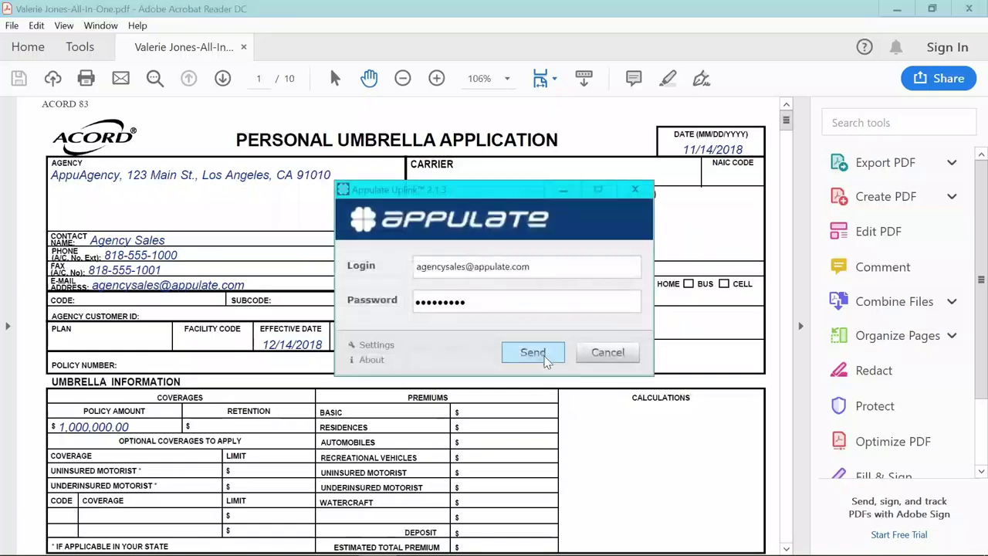
Send the printed application from Uplink into Appulate as a Personal Umbrella quote request.
click(532, 353)
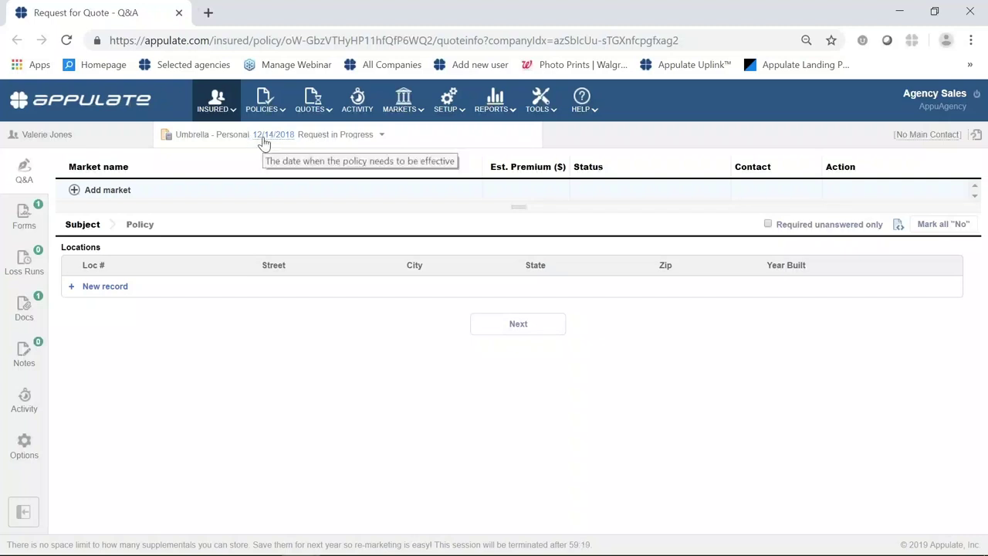
Change the policy dates to today, 08/06/2019 through 08/06/2020, and save.
click(264, 142)
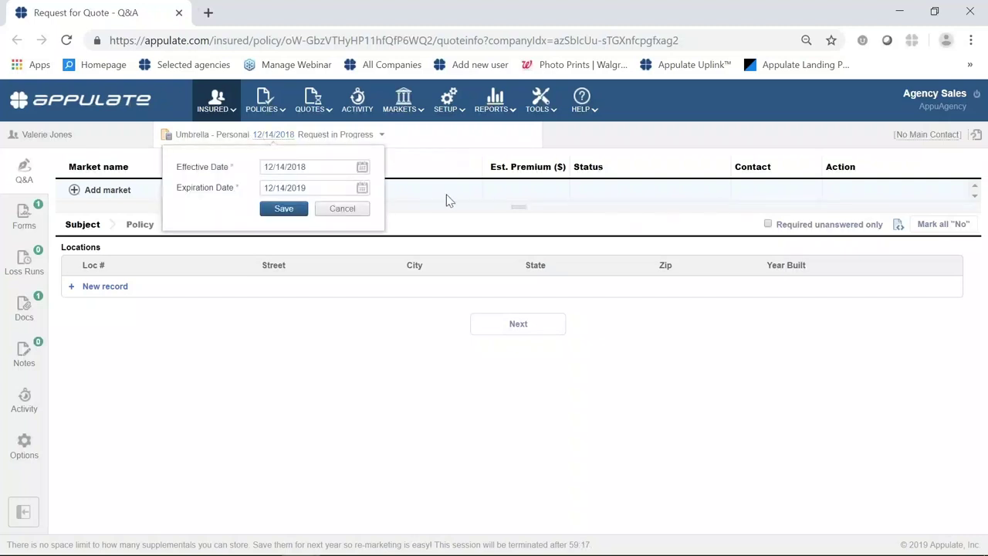
click(362, 167)
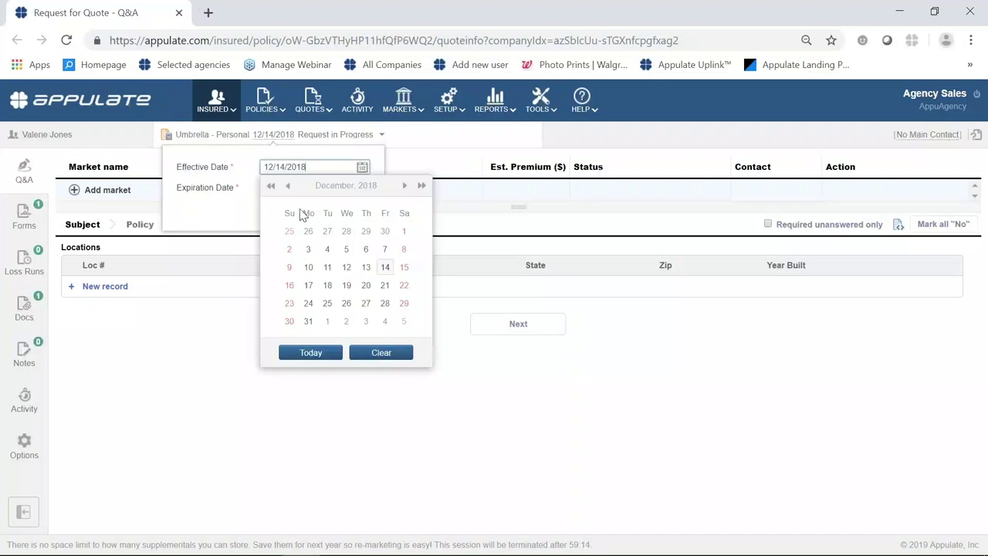
click(330, 356)
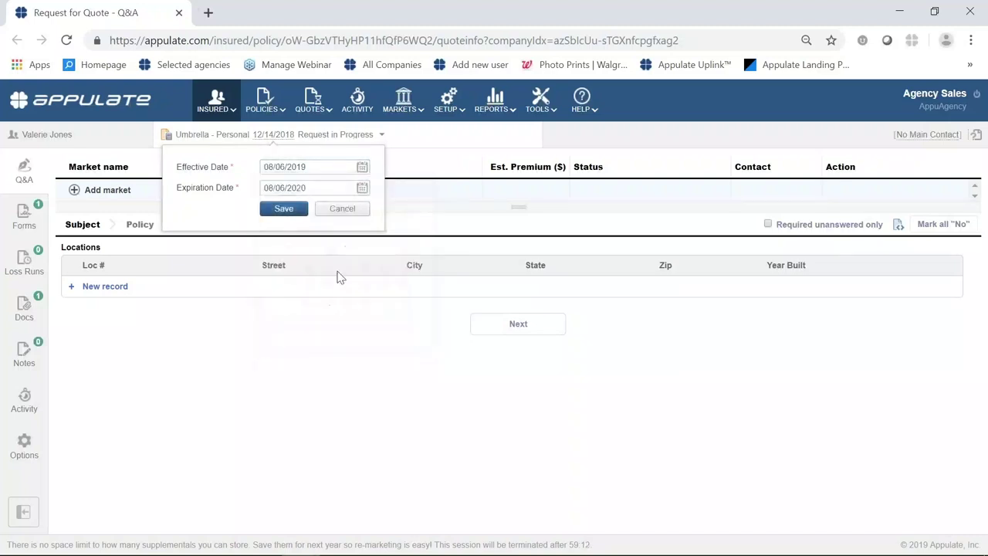
click(284, 209)
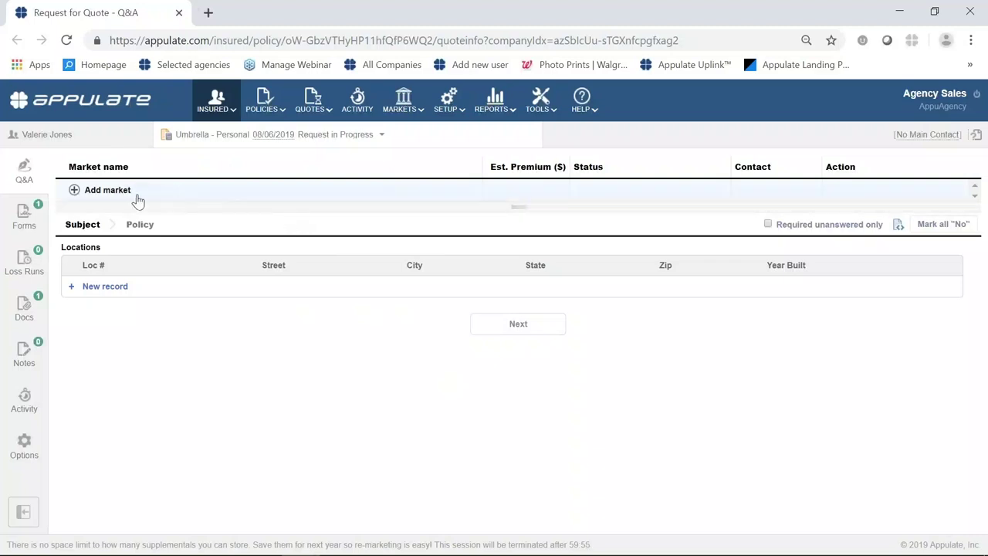
Add Burns & Wilcox with Hudson Insurance Group as a market on the request.
click(74, 193)
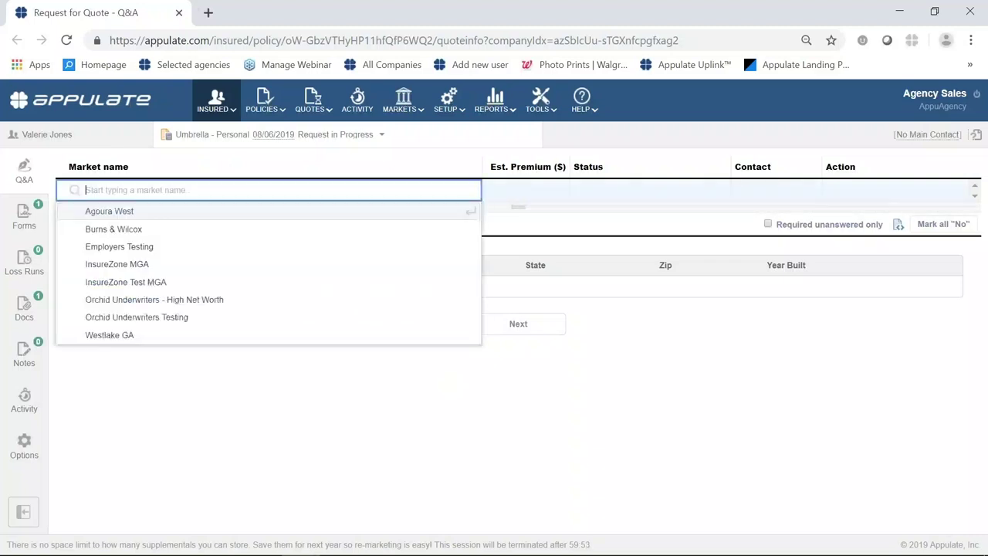
click(108, 231)
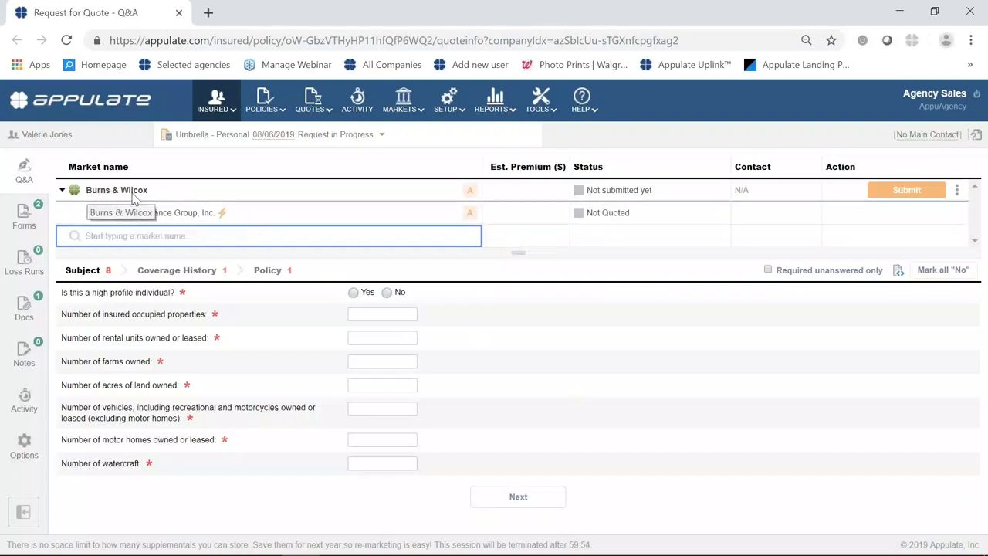
mouse_move(476, 199)
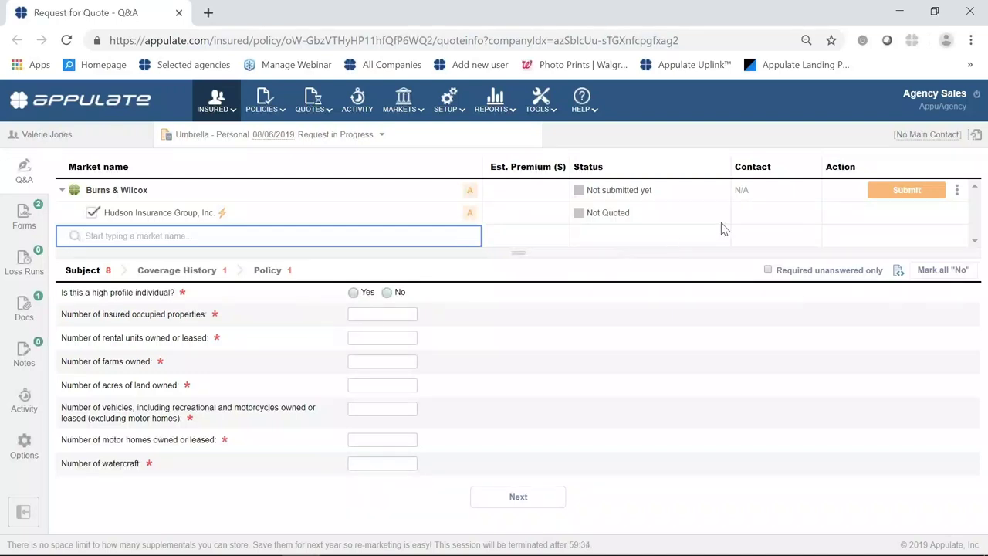
mouse_move(892, 201)
Answer No to high profile, enter 1 occupied property and 0 for rental units and farms.
click(388, 293)
click(393, 316)
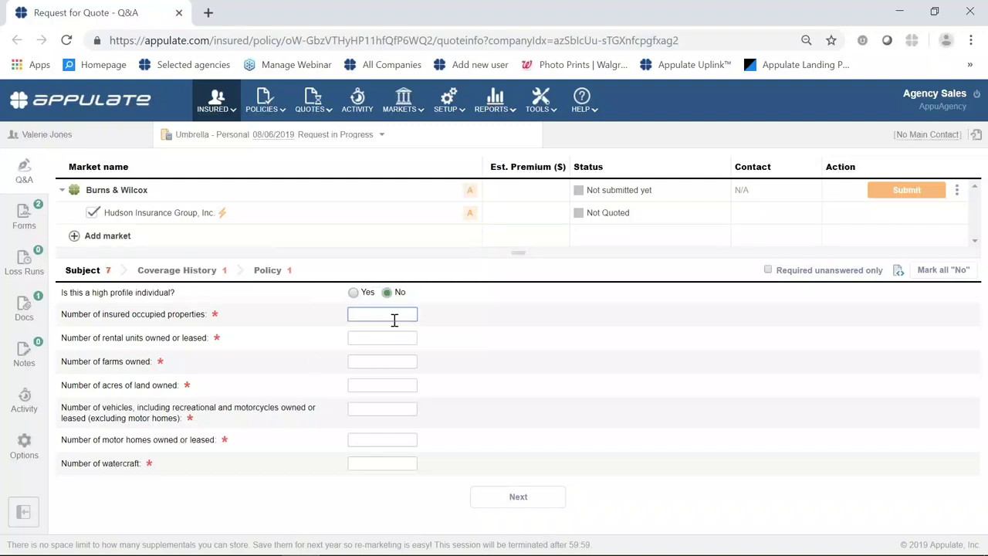
text(1)
key(Tab)
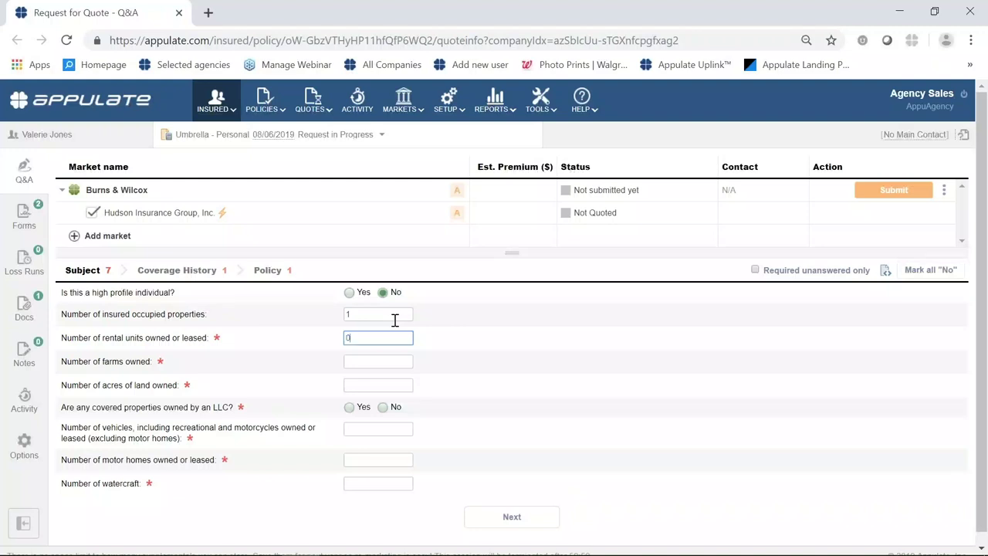
key(Tab)
text(0)
key(Tab)
text(0)
key(Tab)
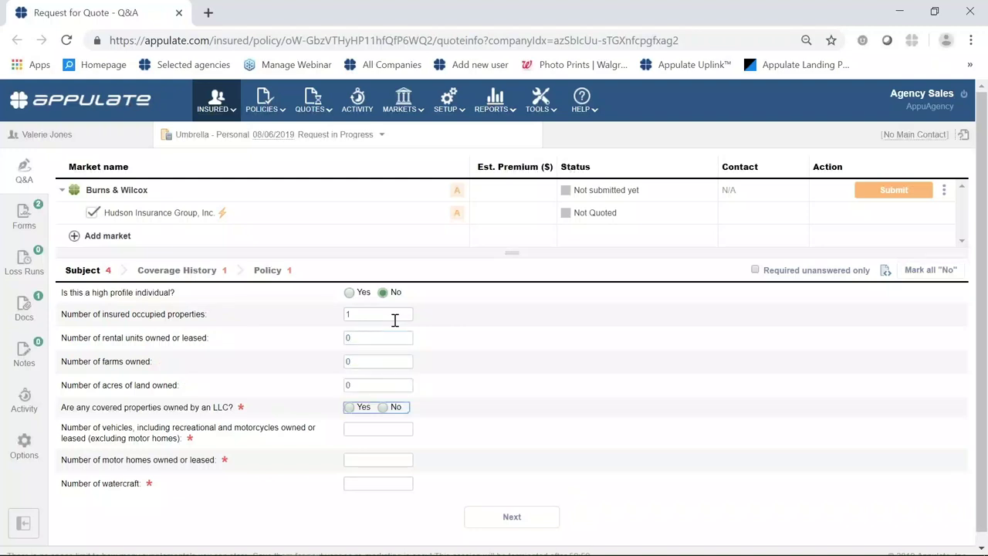
Answer No to LLC ownership, 0 vehicles, motor homes and watercraft, and No to open claims.
click(391, 408)
click(393, 429)
text(0)
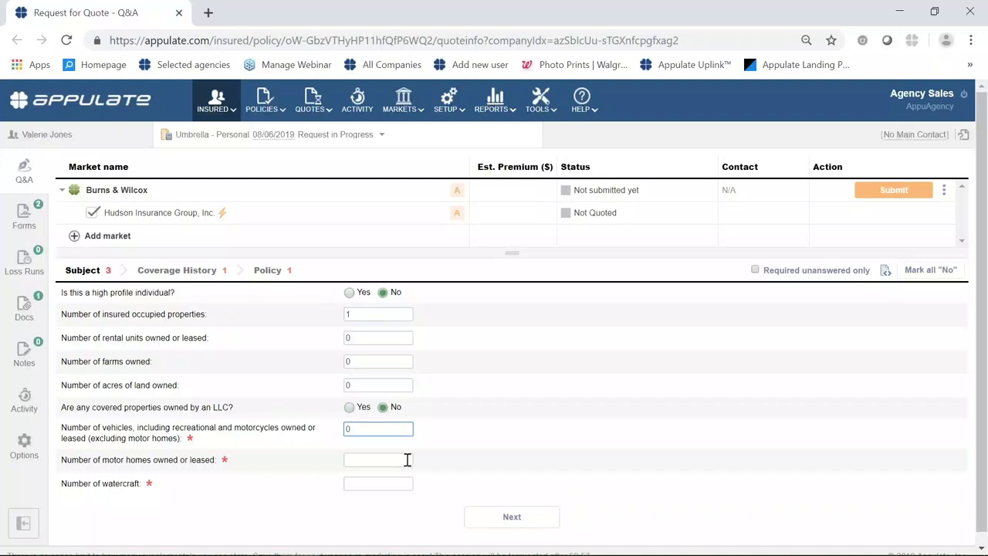
click(406, 459)
text(0)
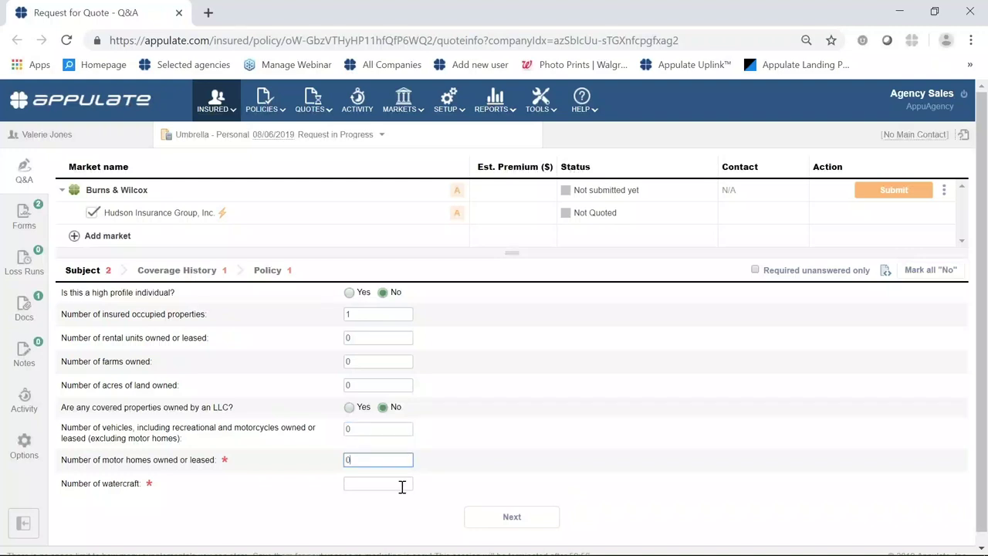
click(401, 486)
text(0)
click(506, 516)
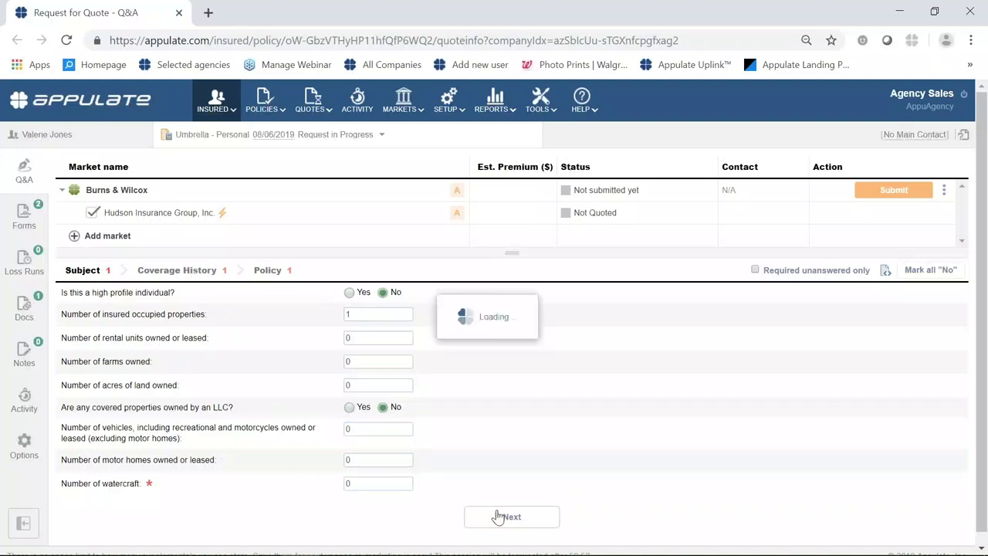
click(388, 316)
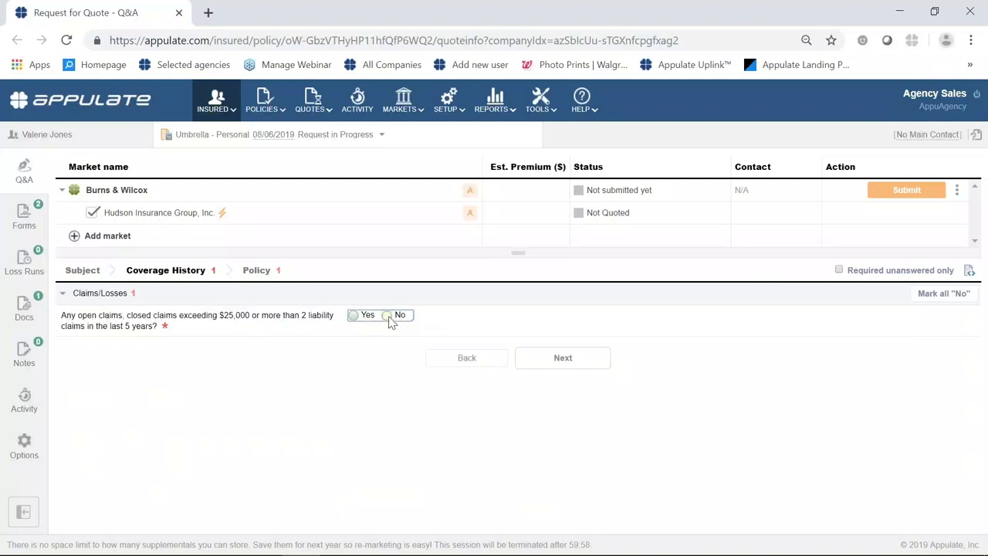
On the Policy step, mark the primary residence as the same as the mailing address.
click(592, 363)
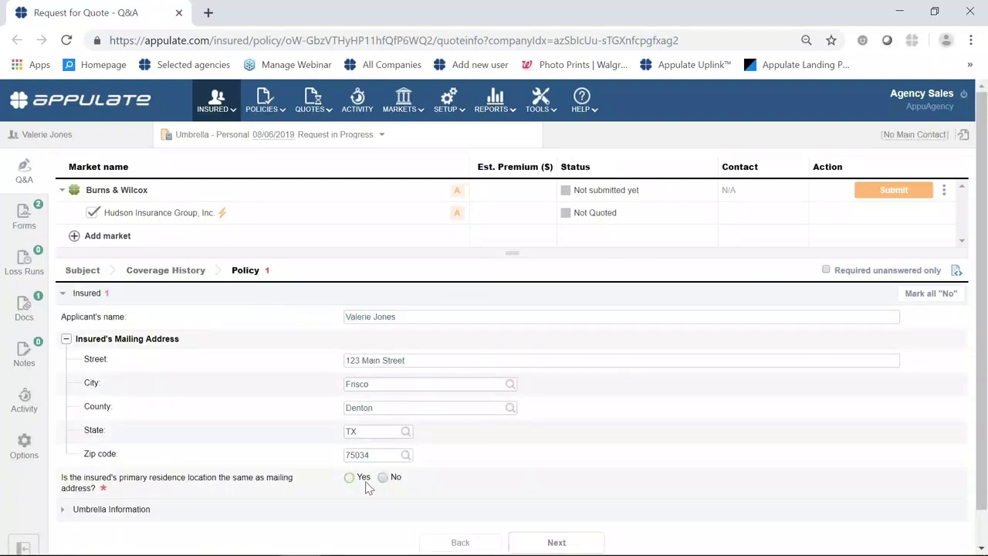
click(383, 478)
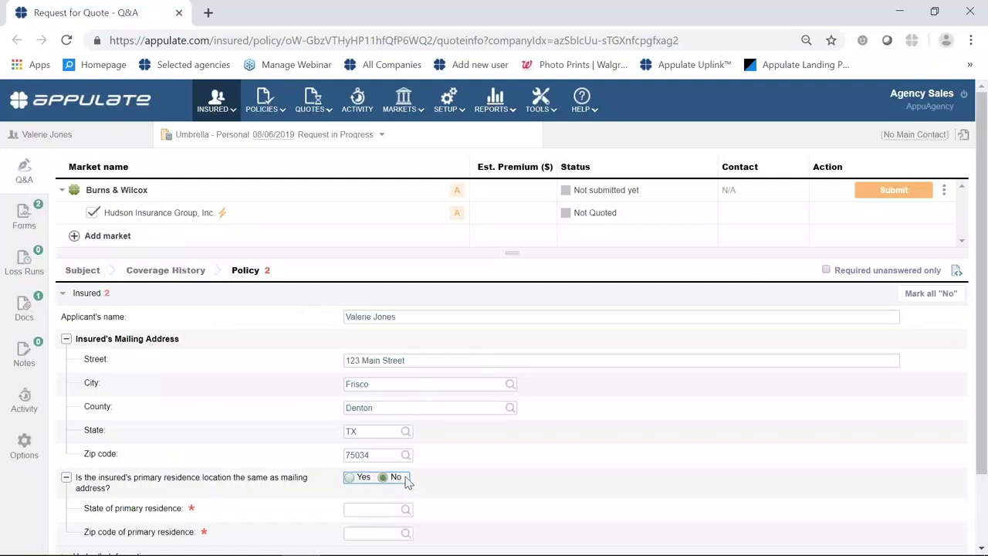
scroll(392, 477, down, 2)
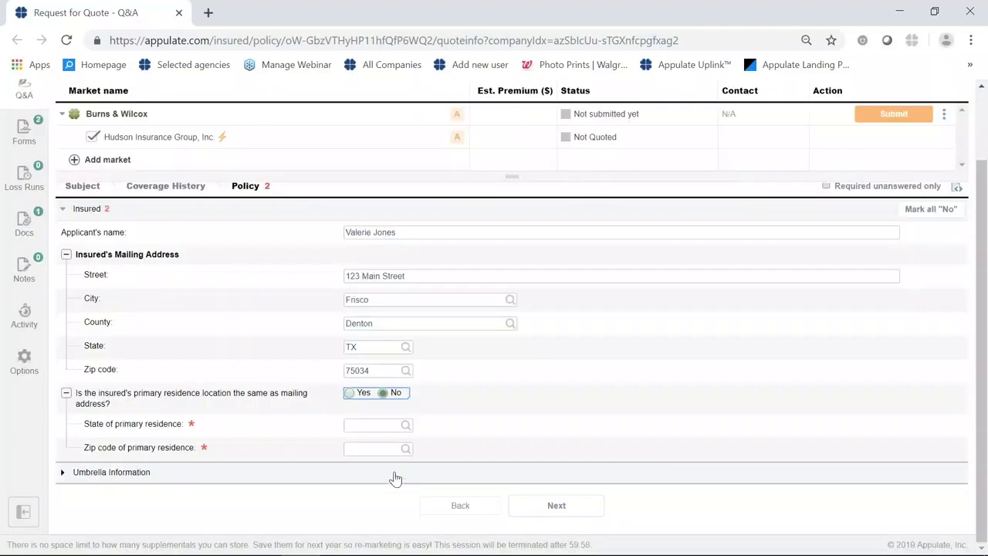
click(351, 394)
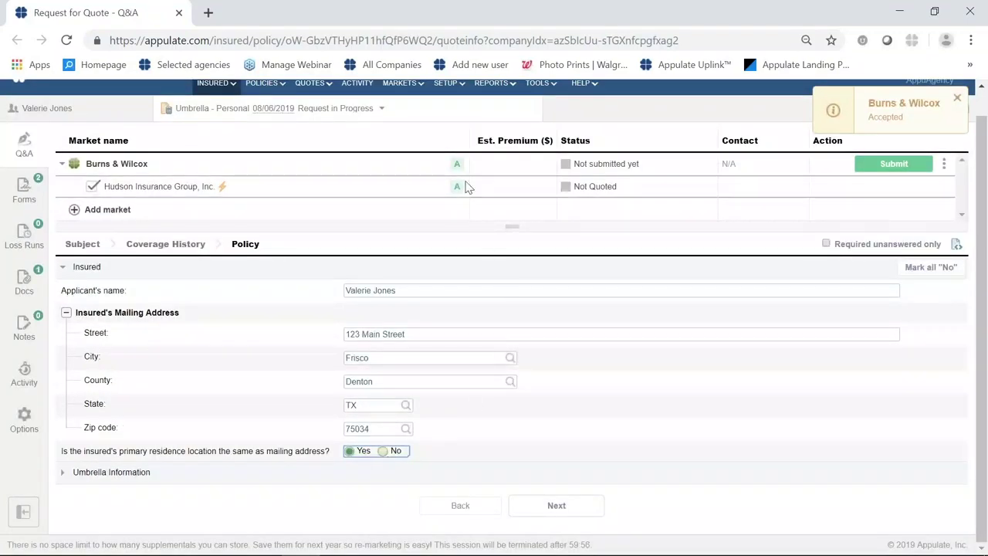
Confirm Burns & Wilcox shows Accepted and submit the request to them.
mouse_move(457, 168)
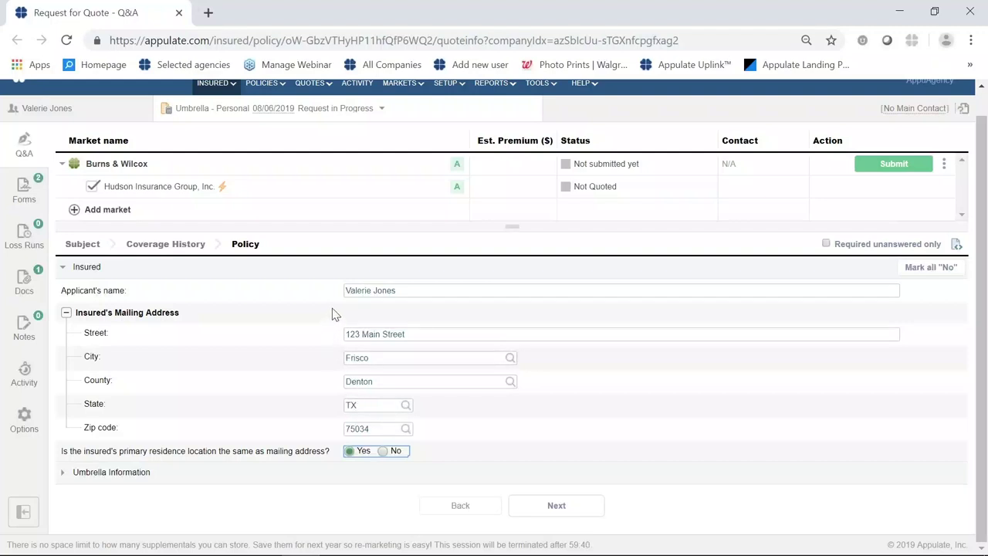
click(457, 166)
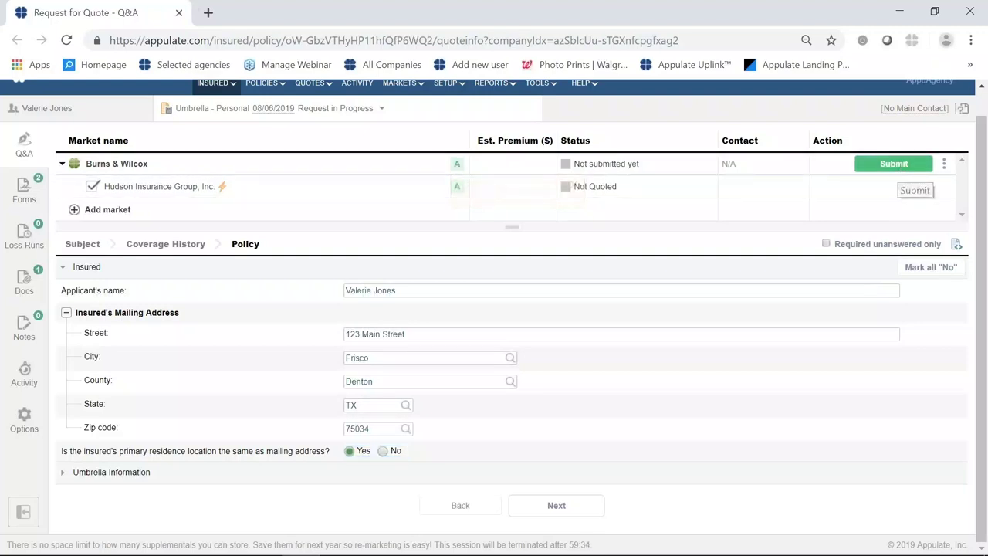
click(892, 163)
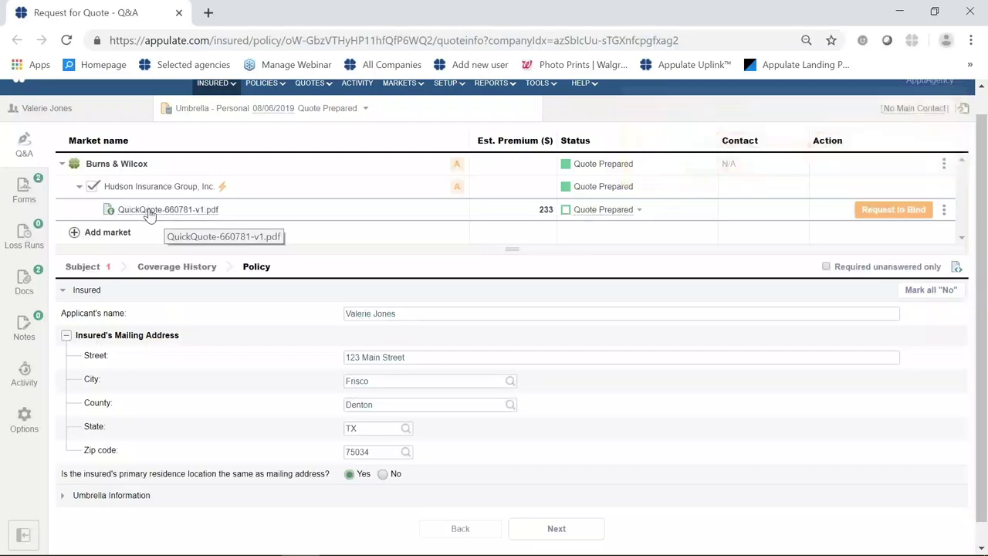
click(149, 213)
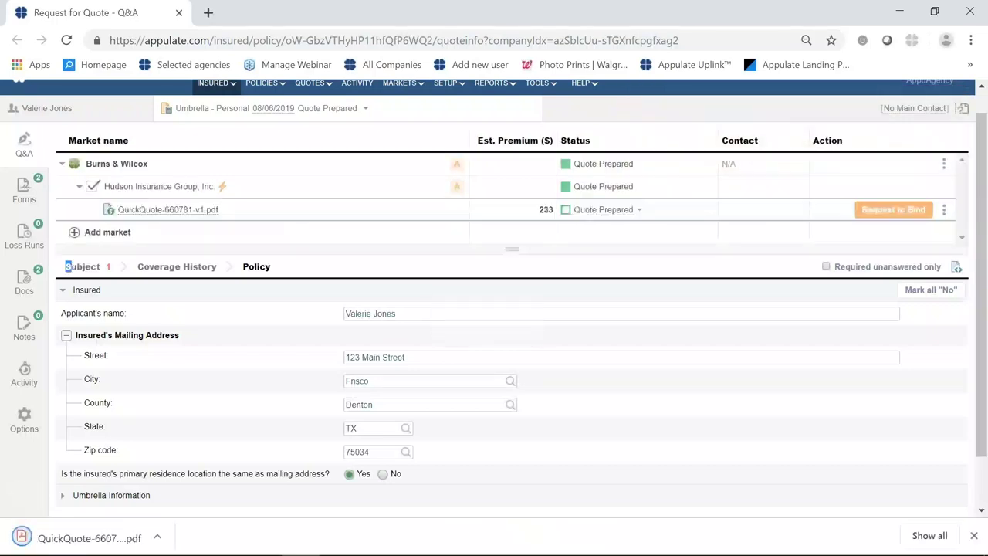
Read the quote letter down to the 1M–5M limit premiums (233–701), then return to Request for Quote.
click(106, 532)
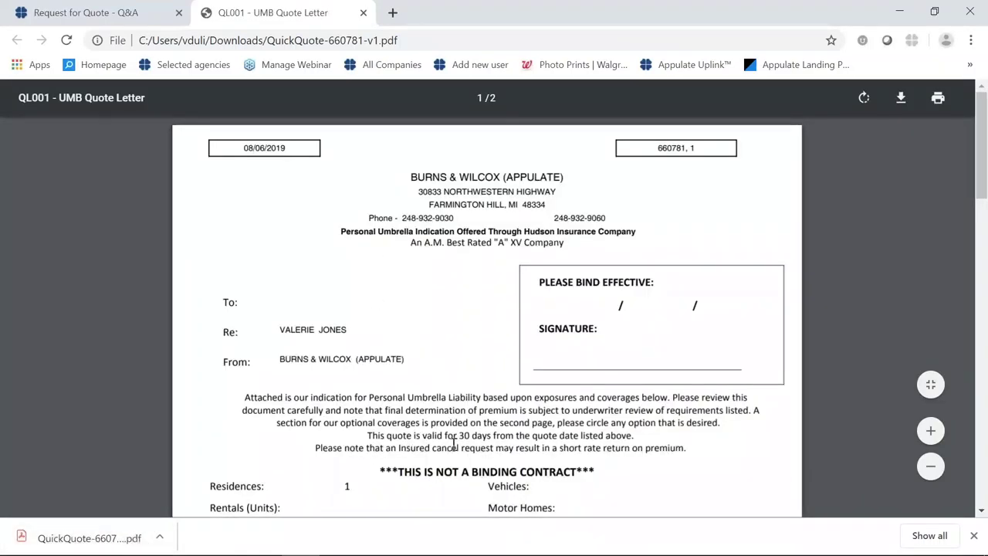
scroll(392, 194, down, 2)
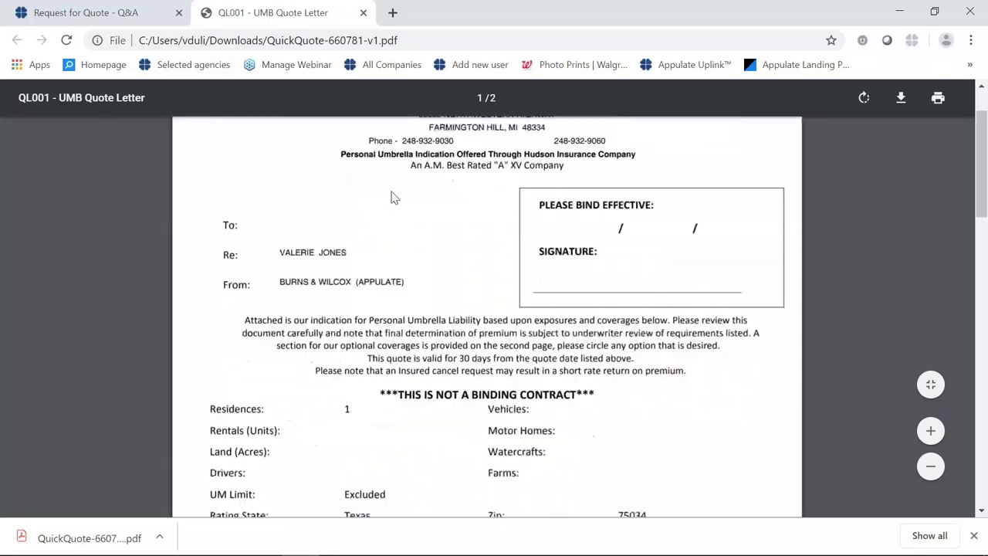
scroll(392, 196, down, 2)
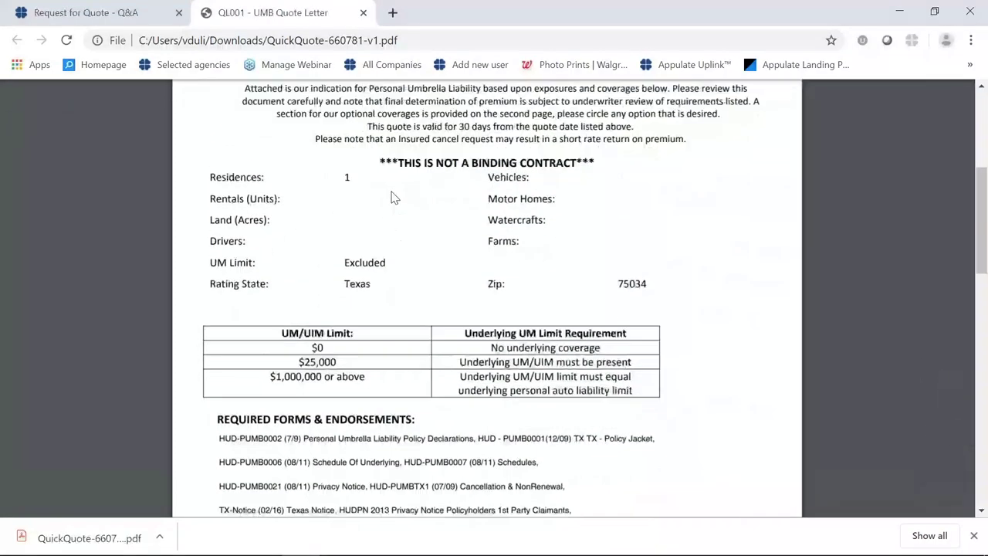
scroll(392, 196, down, 1)
scroll(392, 196, down, 1)
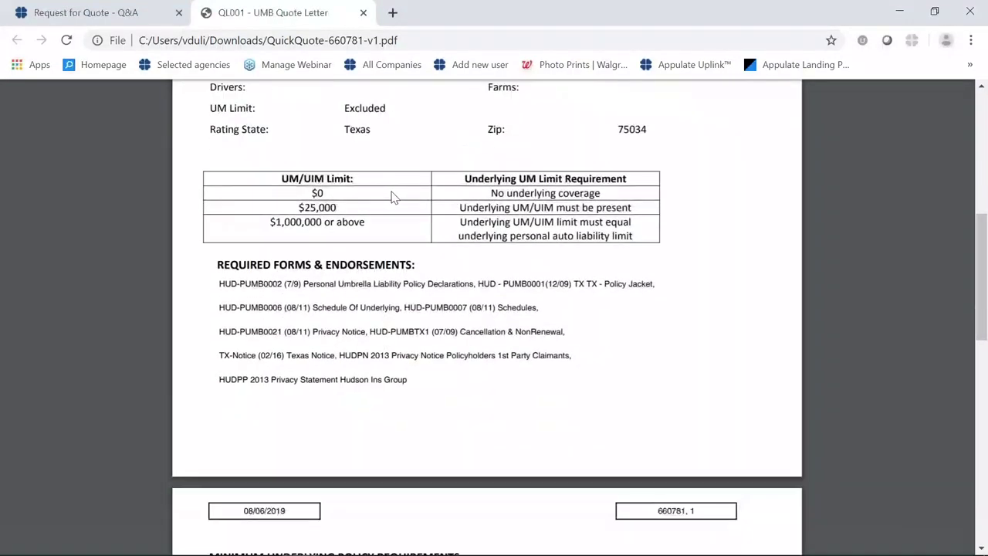
scroll(392, 196, up, 3)
scroll(392, 197, up, 2)
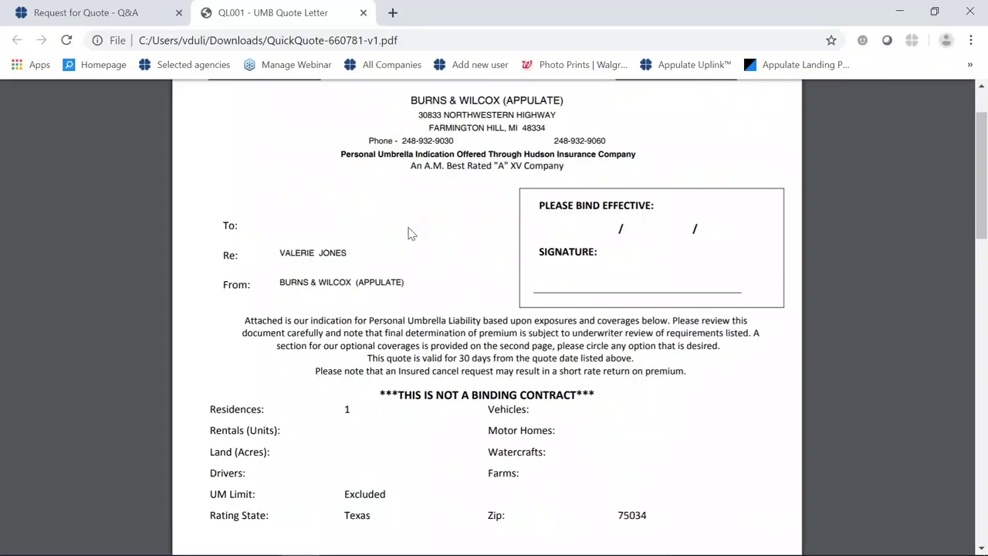
scroll(409, 233, down, 2)
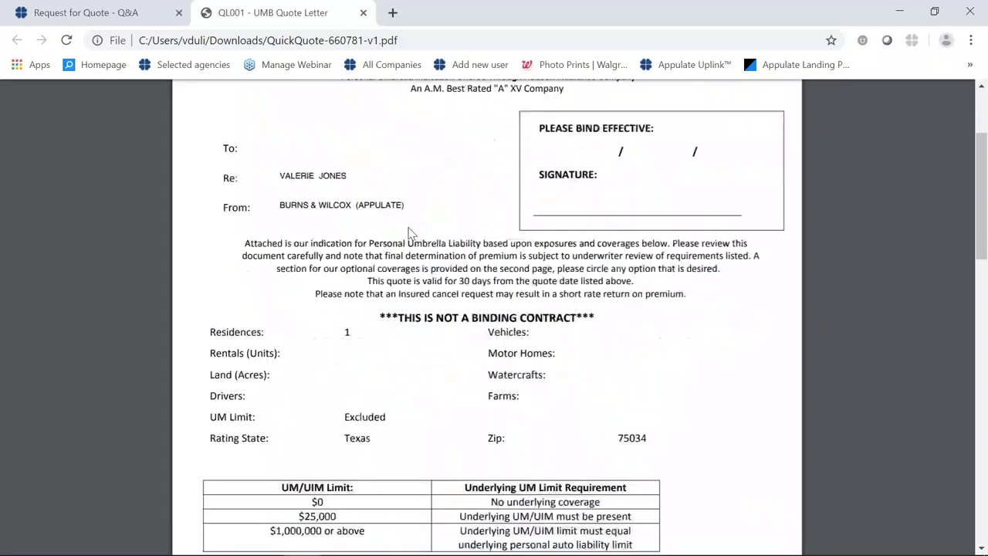
scroll(410, 233, down, 2)
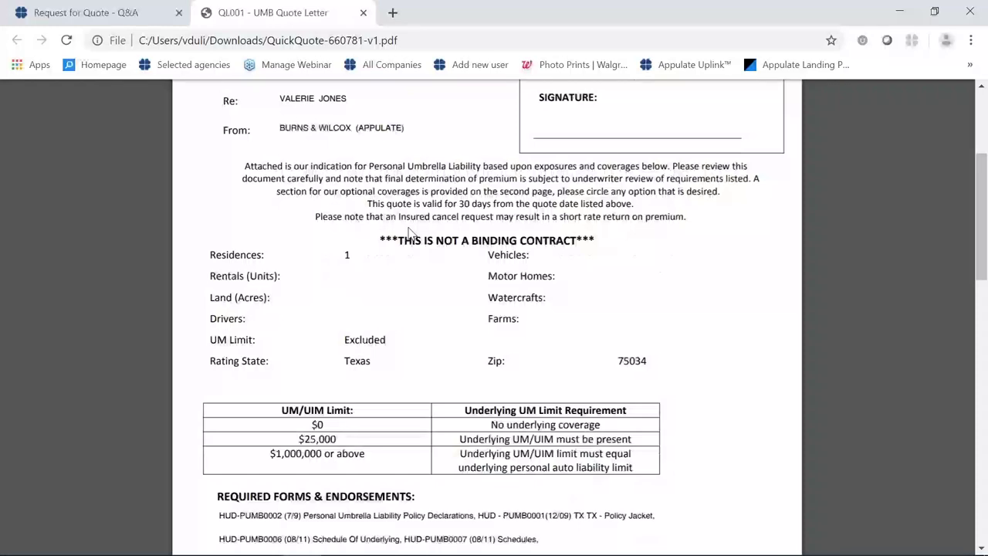
scroll(410, 233, down, 2)
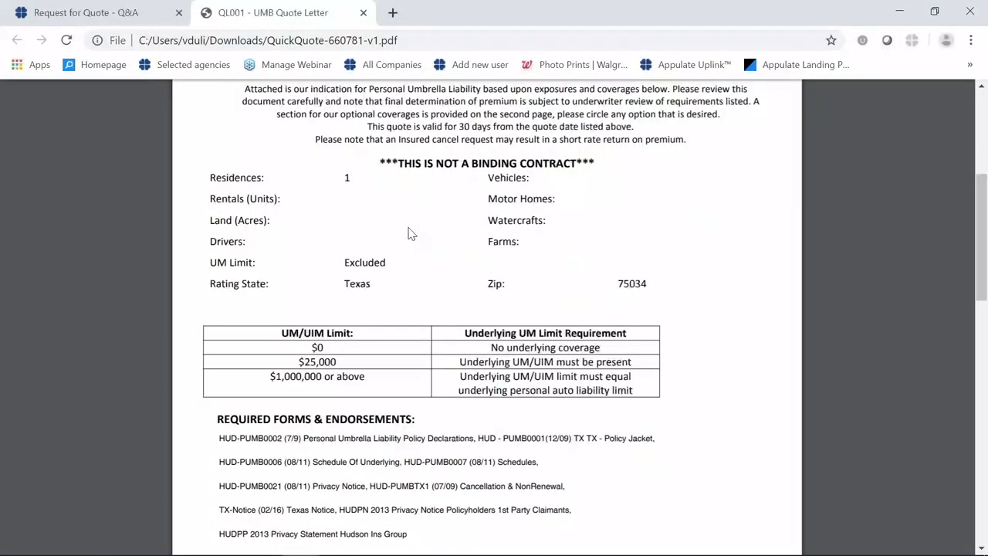
scroll(409, 233, down, 2)
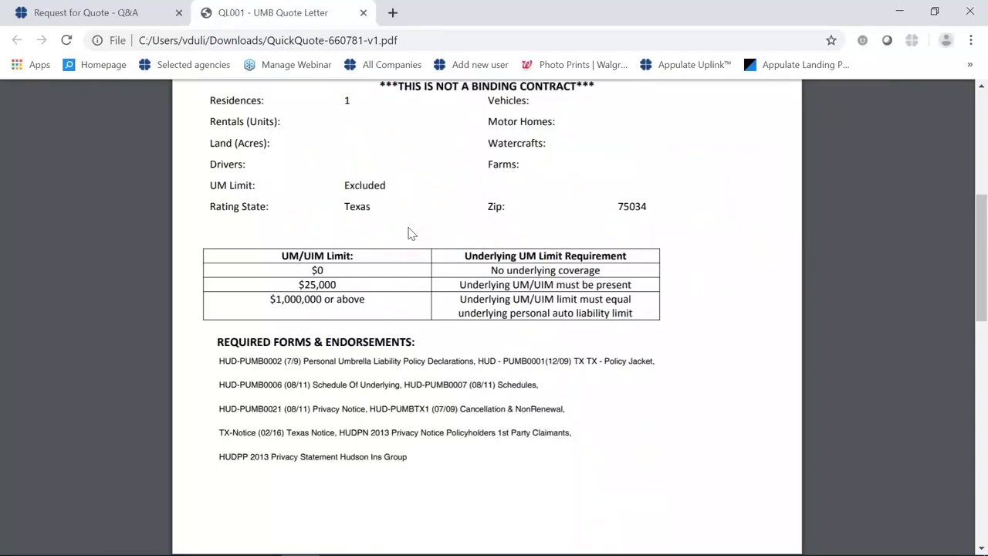
scroll(410, 233, down, 8)
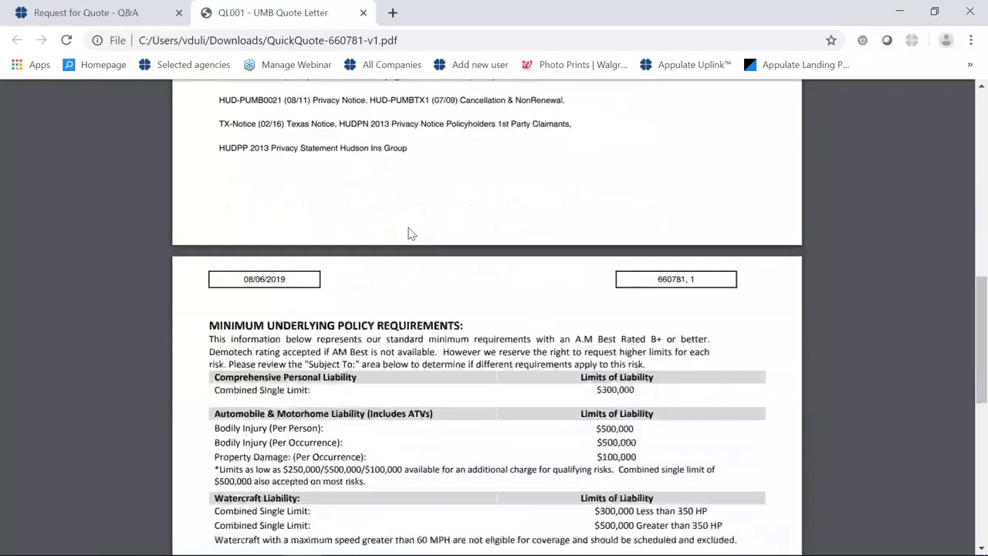
scroll(410, 233, down, 4)
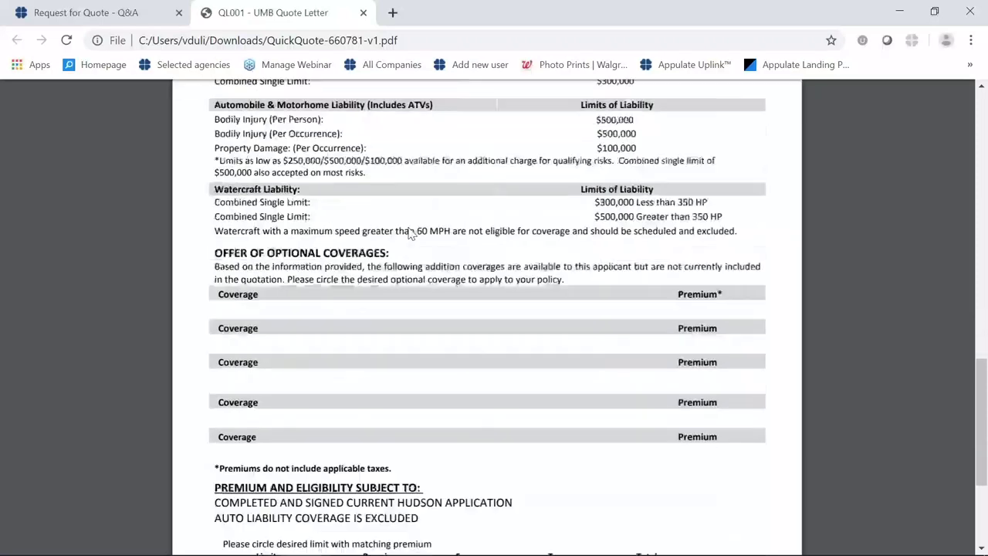
scroll(409, 233, down, 2)
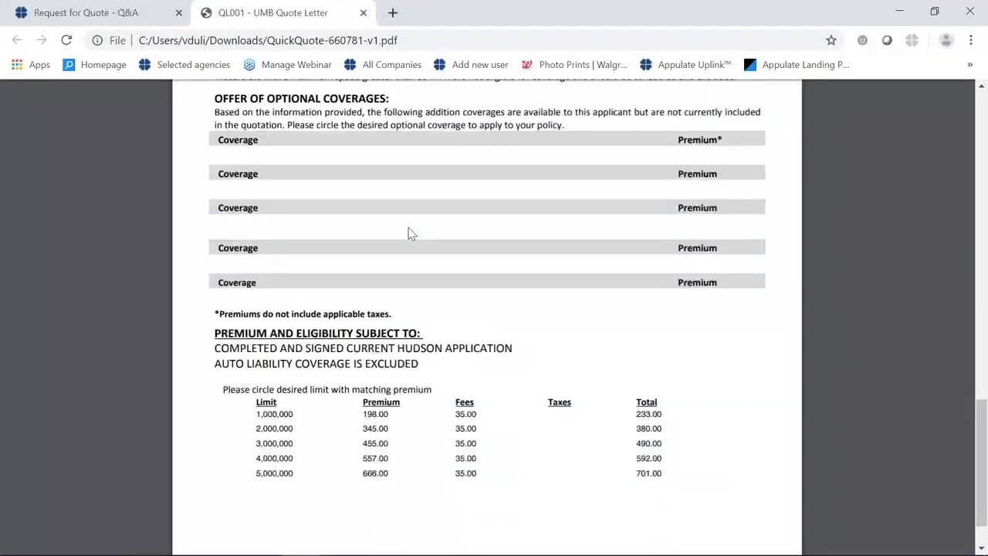
scroll(409, 233, down, 1)
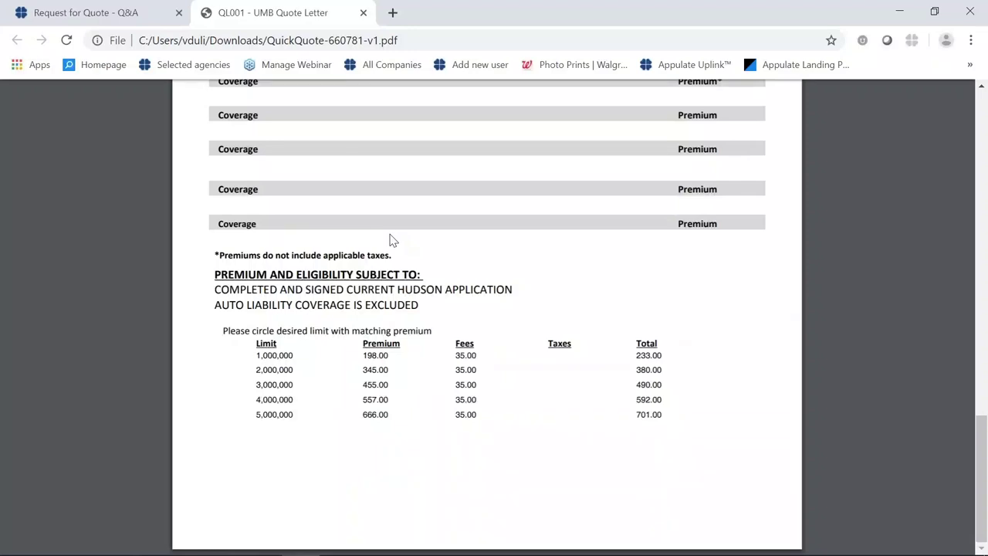
click(132, 15)
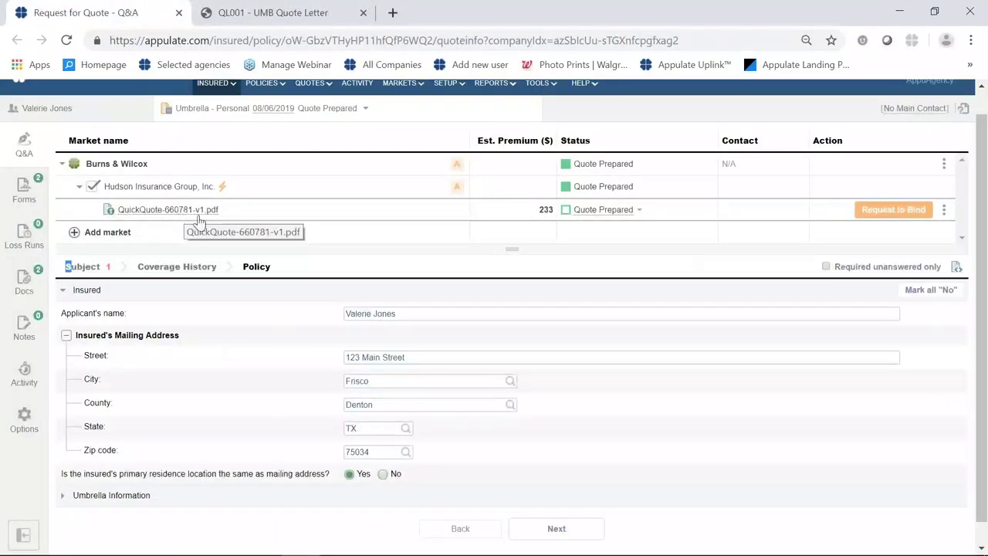
Dismiss the quick quote's actions menu and go to the Subject questions with the Detailed Quote question.
click(943, 216)
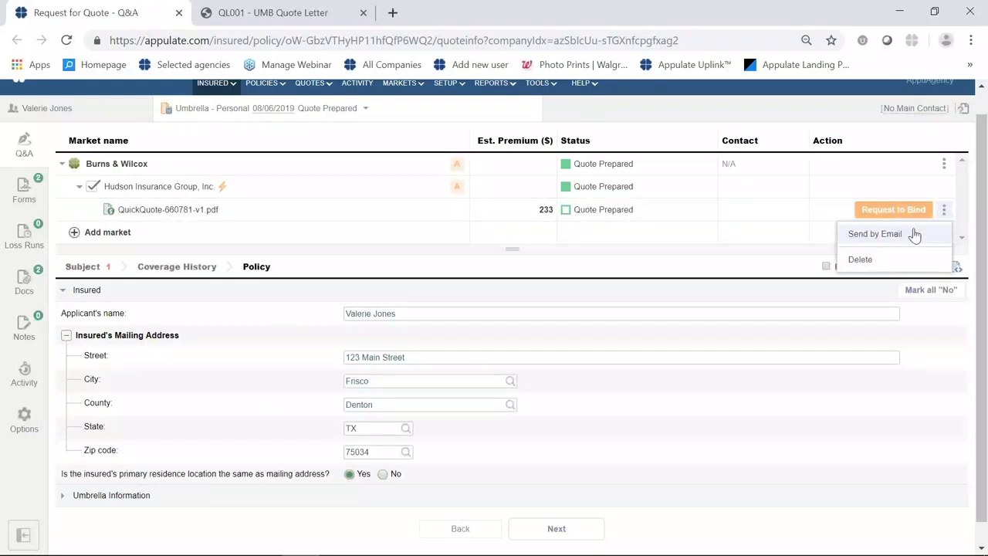
click(460, 266)
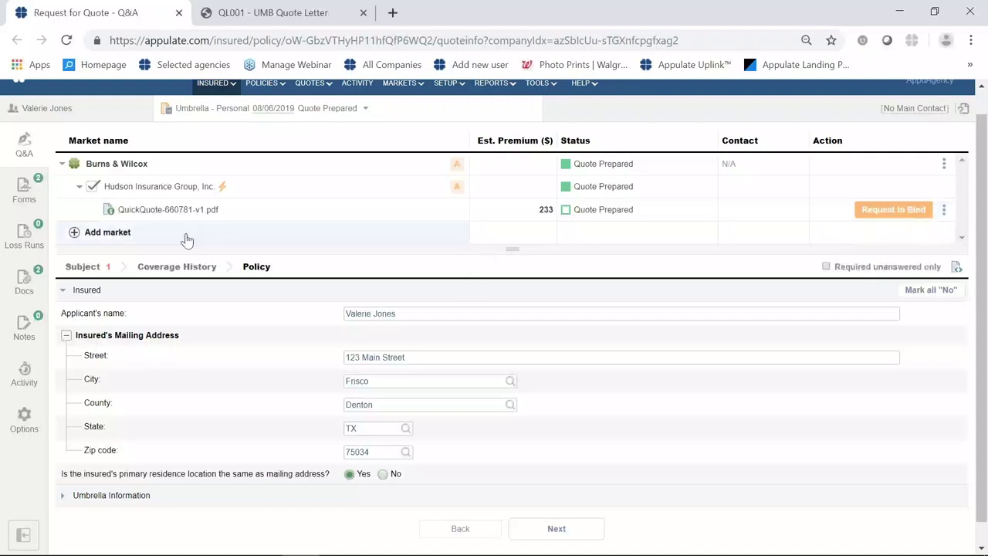
click(98, 273)
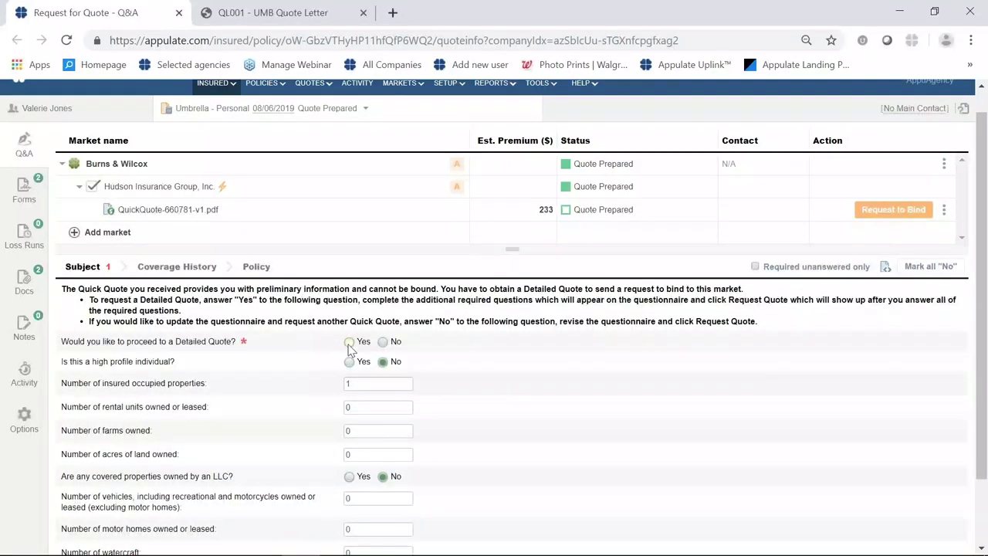
Choose Yes for Detailed Quote and add a Main St, Frisco location that is not excluded.
click(348, 342)
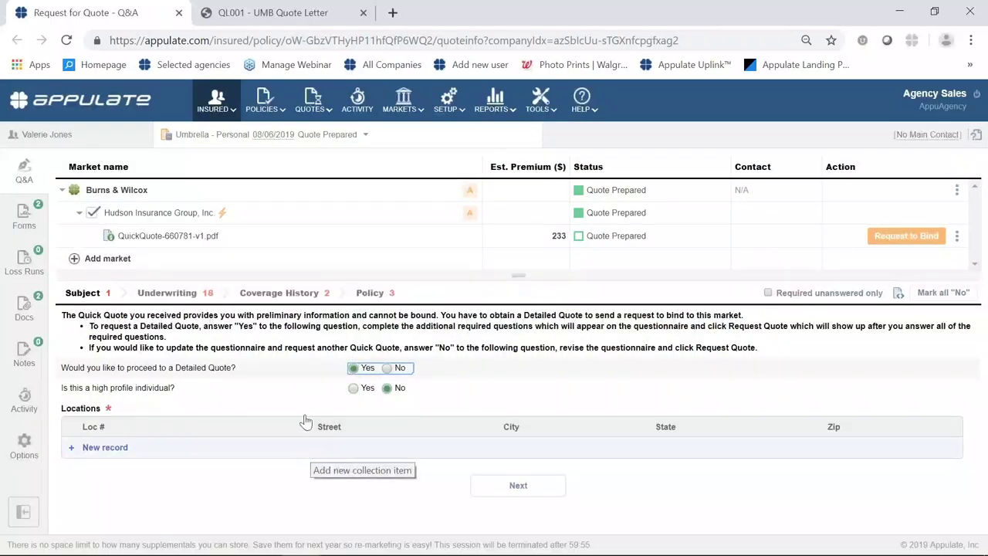
click(119, 448)
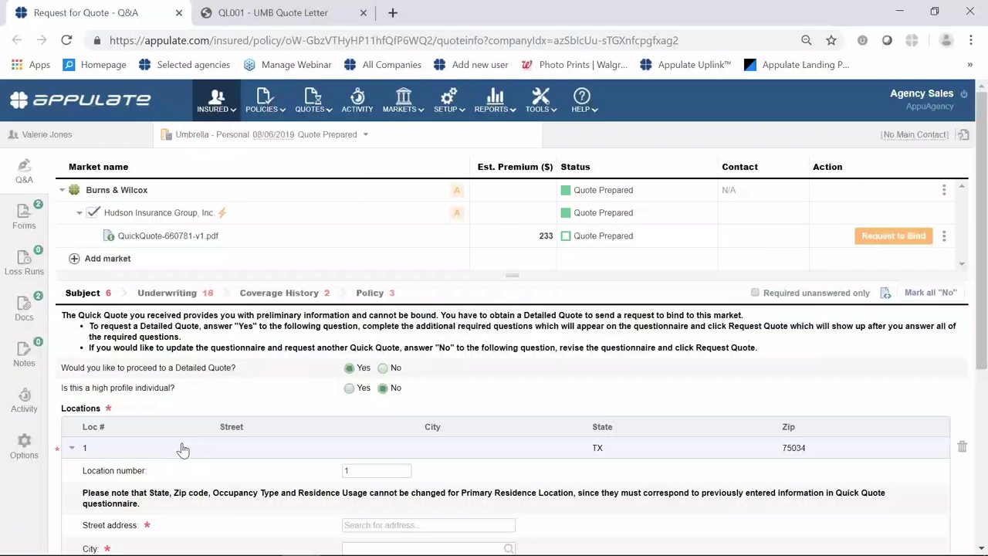
scroll(193, 436, down, 3)
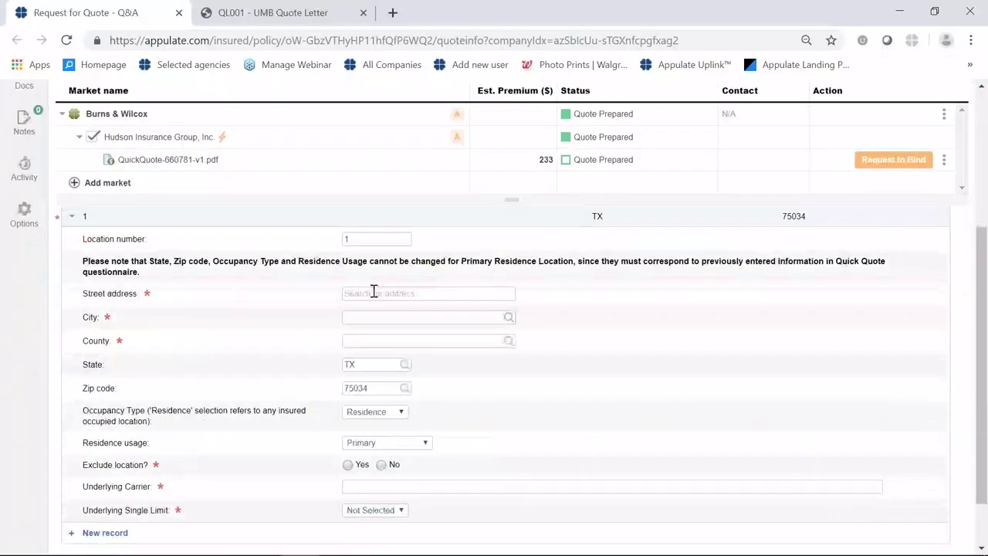
click(373, 292)
text(123 main)
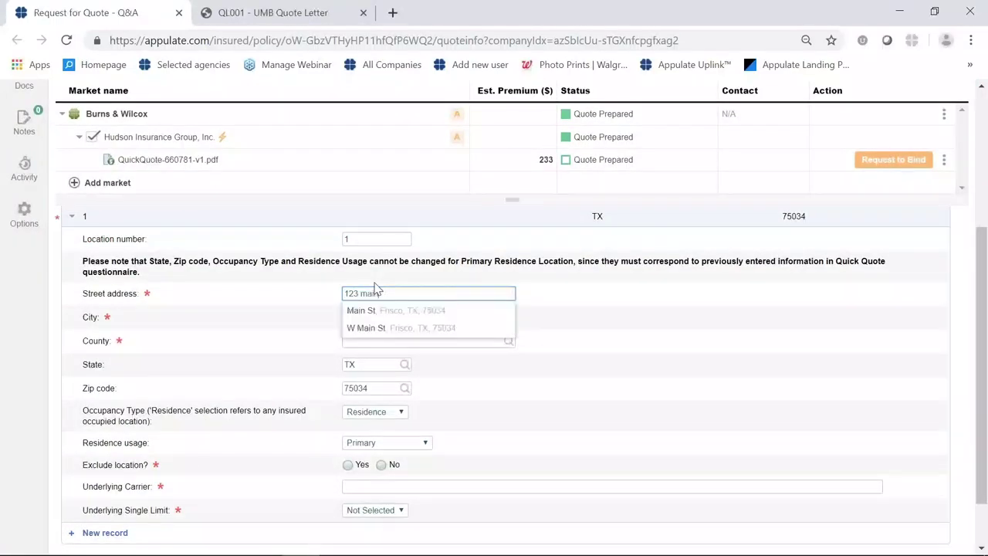
click(383, 311)
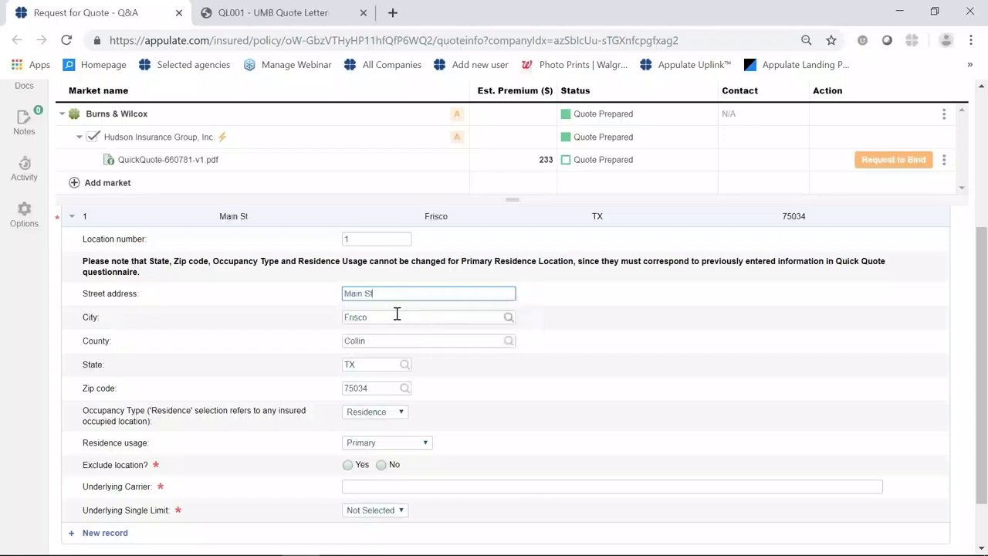
scroll(401, 435, down, 2)
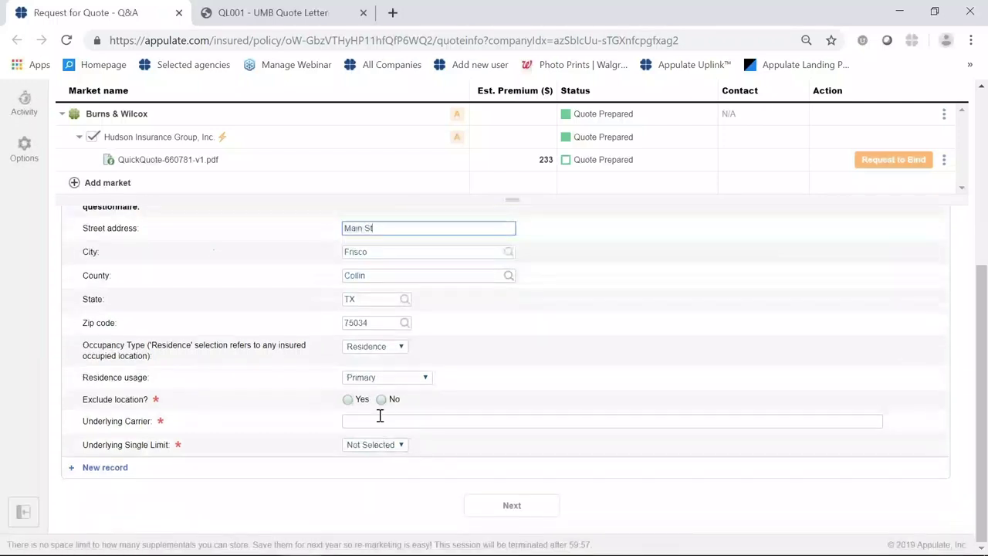
click(381, 400)
Set the location's underlying carrier to Travelers Insurance Co with a $300k single limit.
click(382, 421)
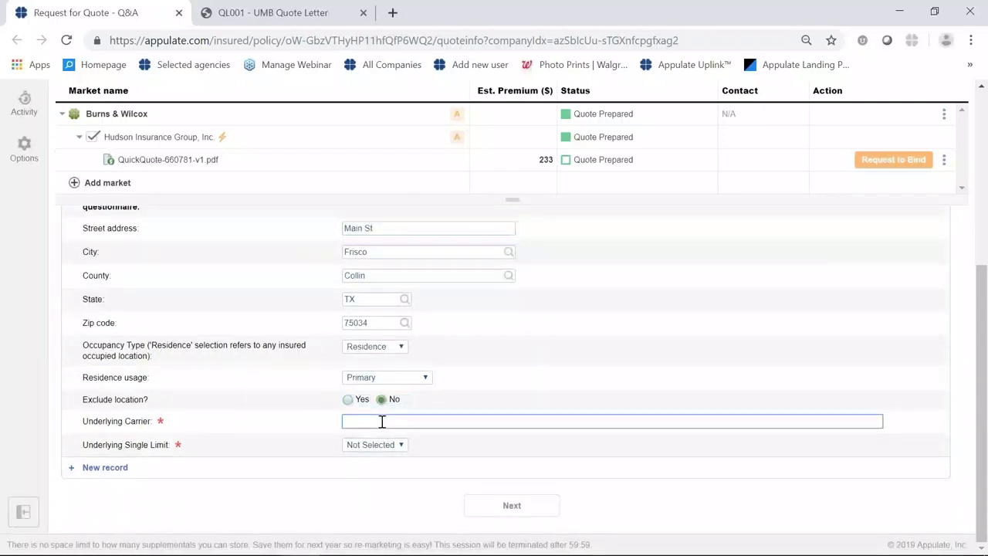
text(T)
key(Caps_Lock)
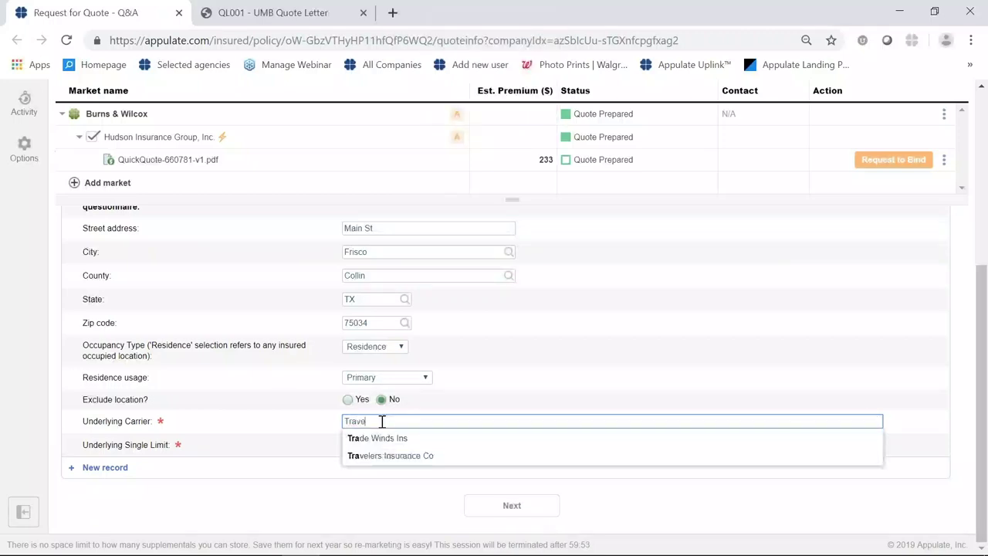
key(Down)
key(Return)
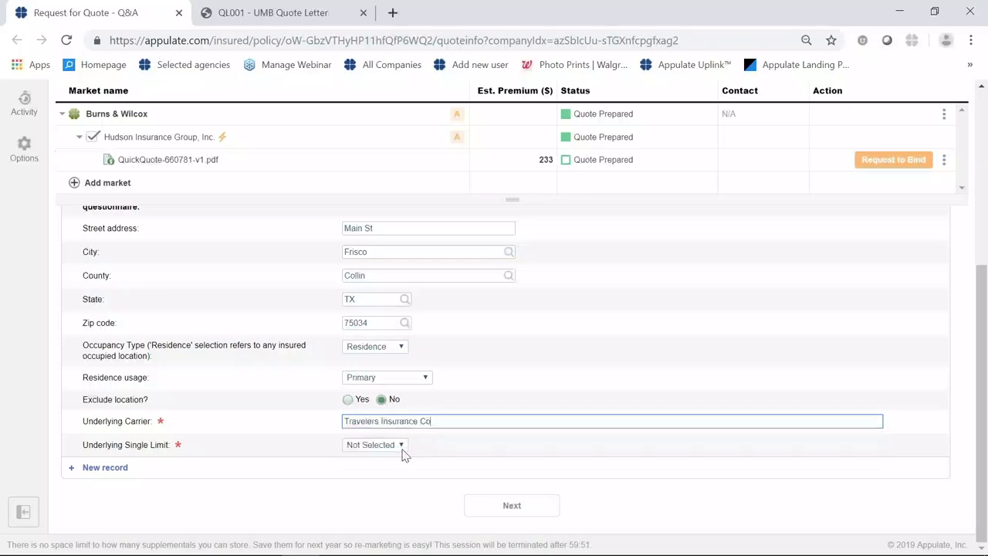
click(402, 448)
click(380, 351)
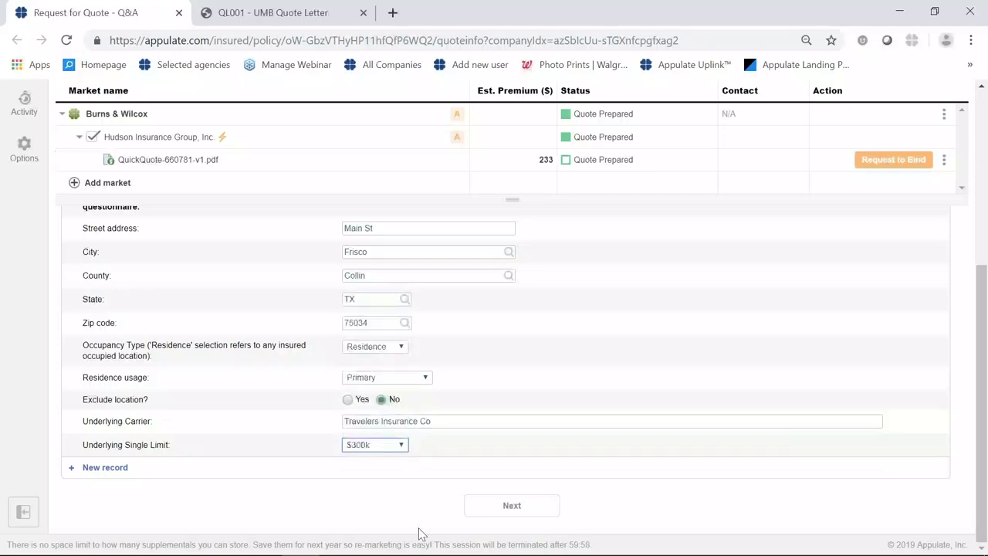
click(480, 507)
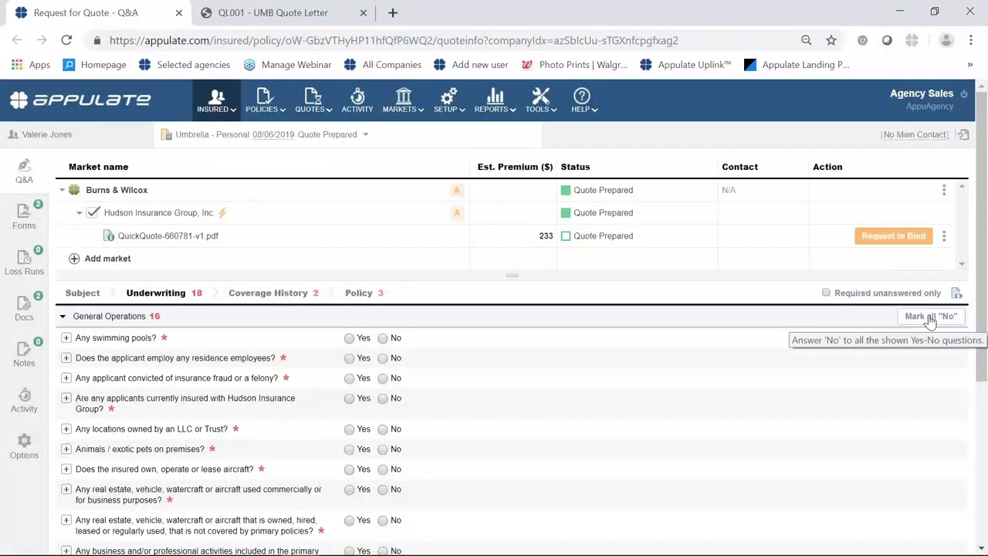
Answer No to all General Operations and Operator Information underwriting questions.
scroll(670, 436, down, 6)
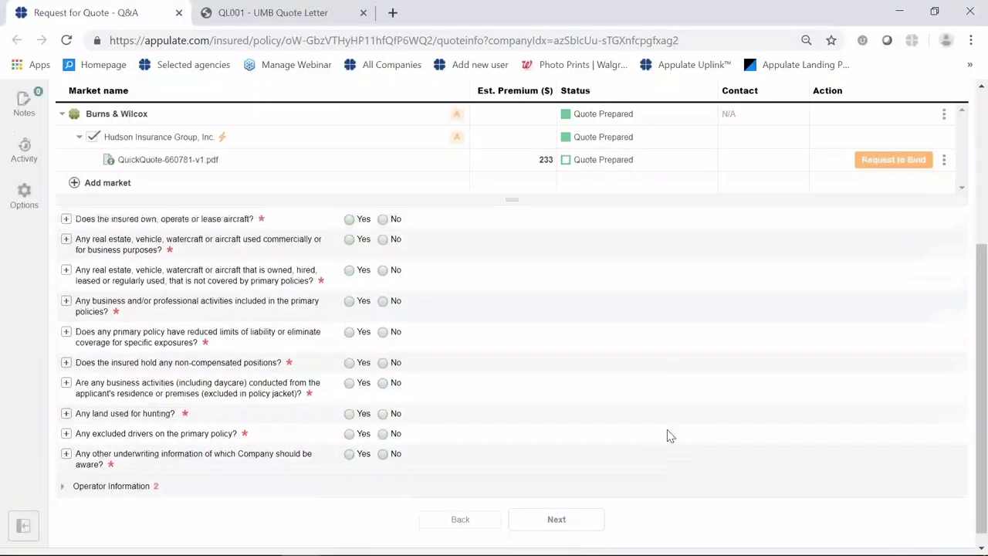
scroll(670, 436, up, 5)
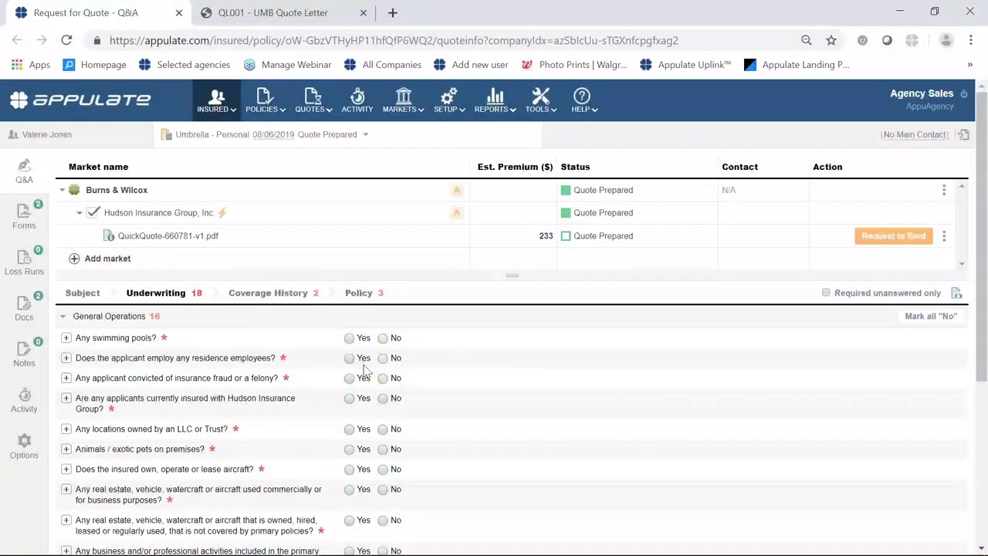
click(936, 318)
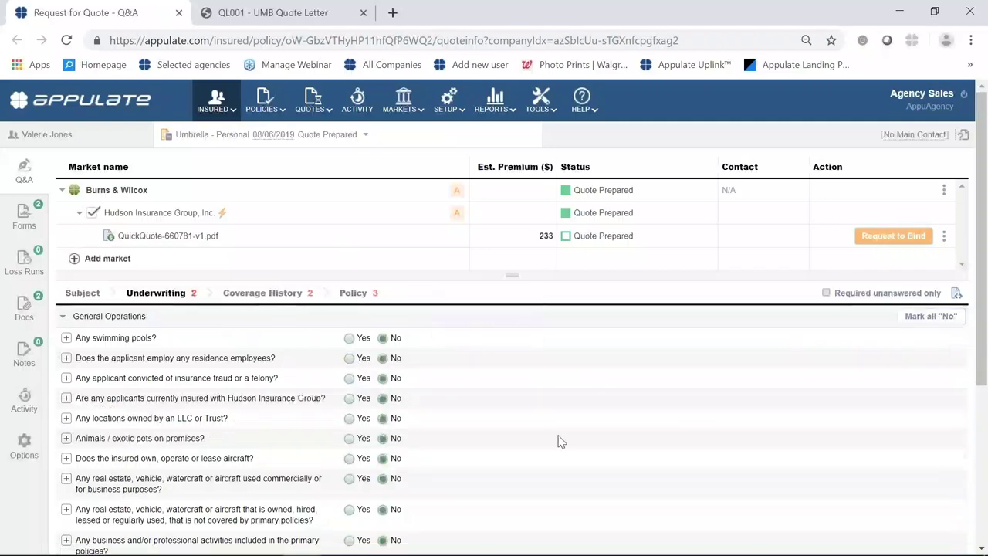
scroll(544, 441, down, 2)
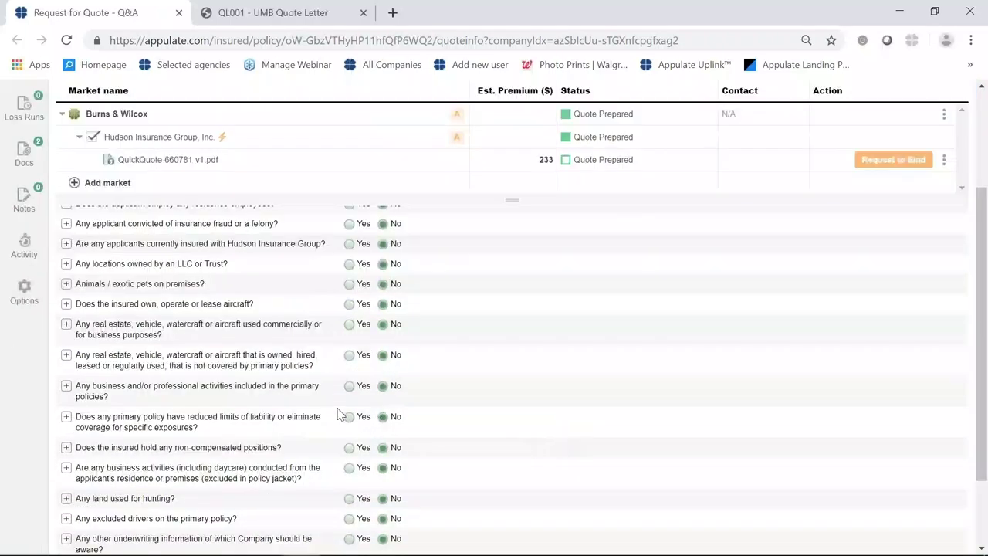
scroll(465, 486, down, 2)
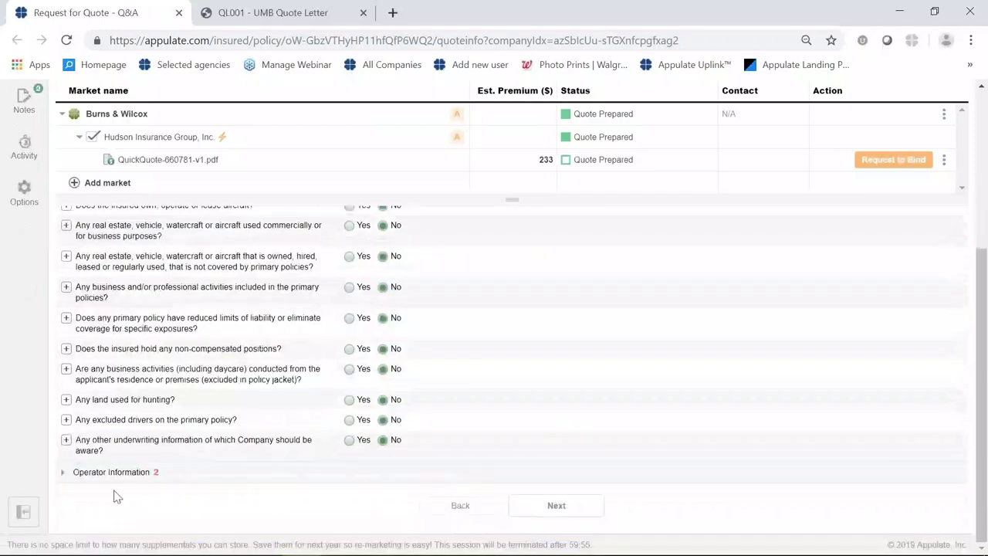
click(114, 486)
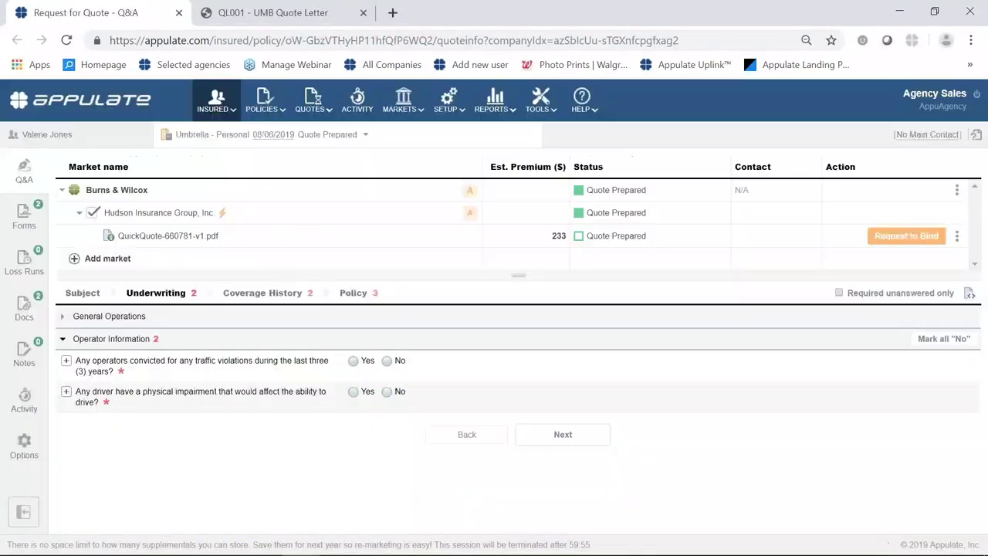
click(950, 341)
Answer No to previous coverage and declined or cancelled coverage, then go to the Policy questions.
click(575, 438)
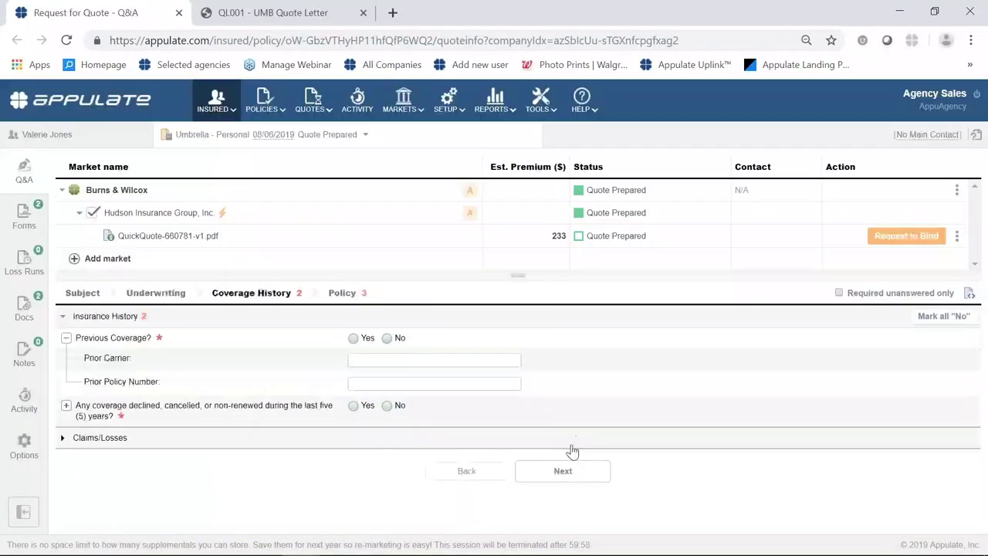
click(387, 338)
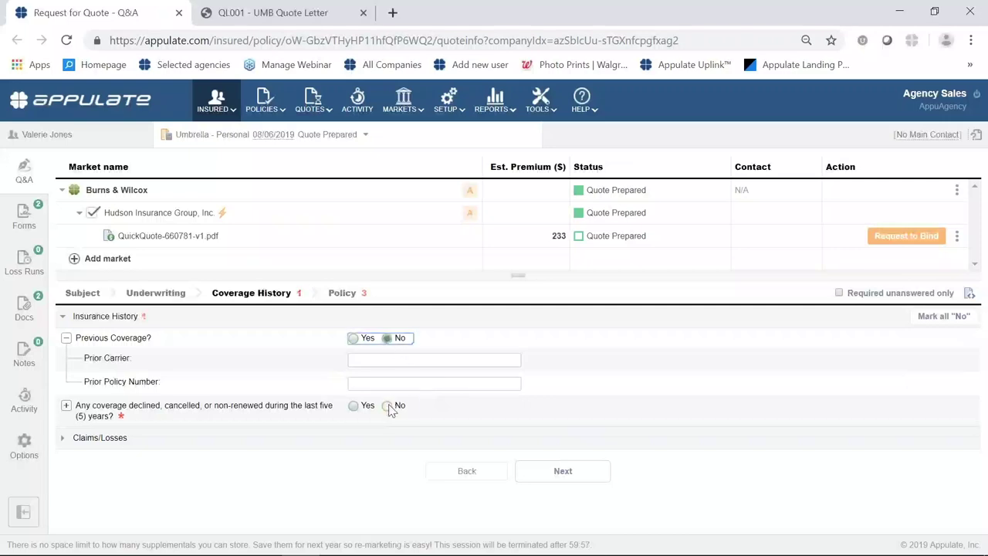
click(387, 405)
click(571, 471)
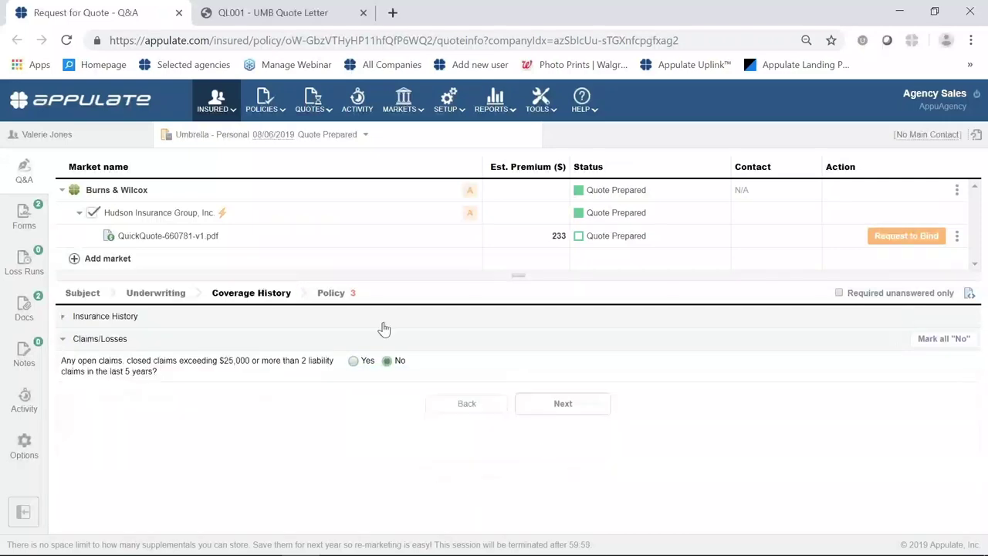
click(333, 294)
Enter Sales as the applicant's occupation and choose Individual as the legal structure.
click(382, 363)
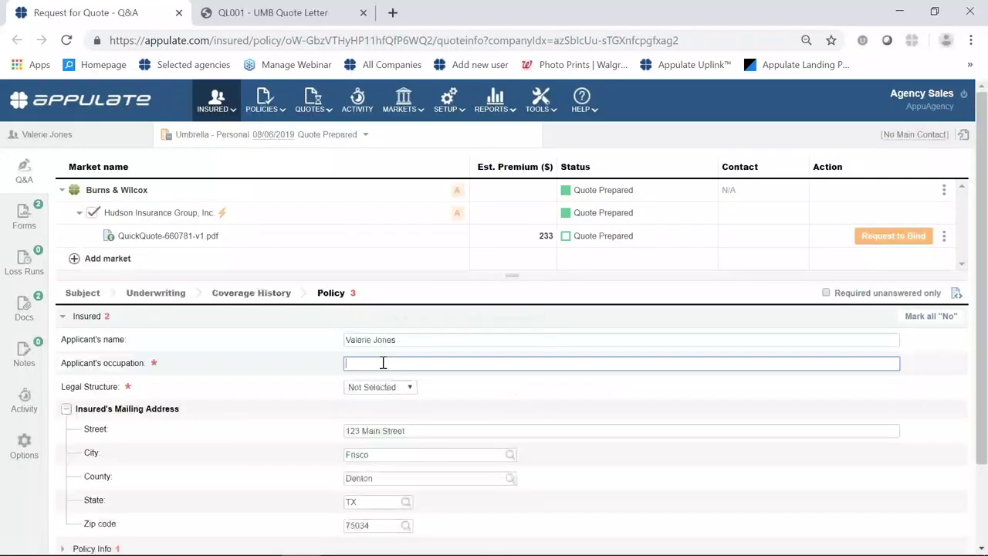
text(sAL)
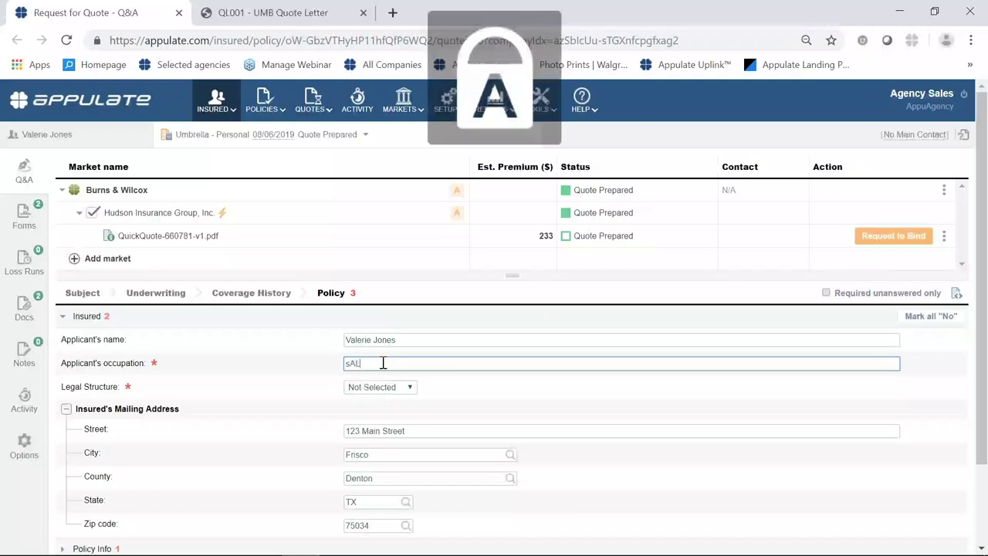
key(BackSpace)
key(BackSpace)
key(Caps_Lock)
key(BackSpace)
text(S)
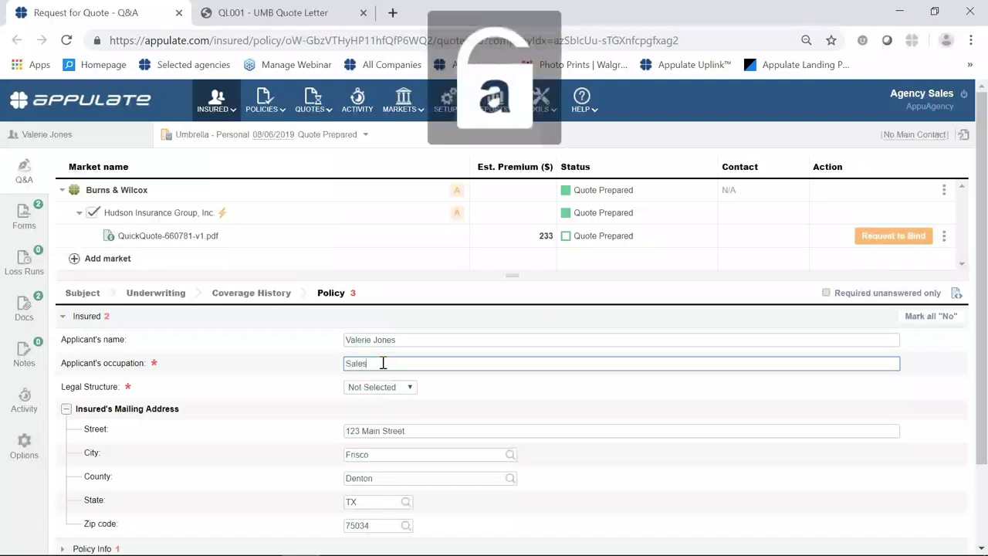
text(ales)
click(380, 388)
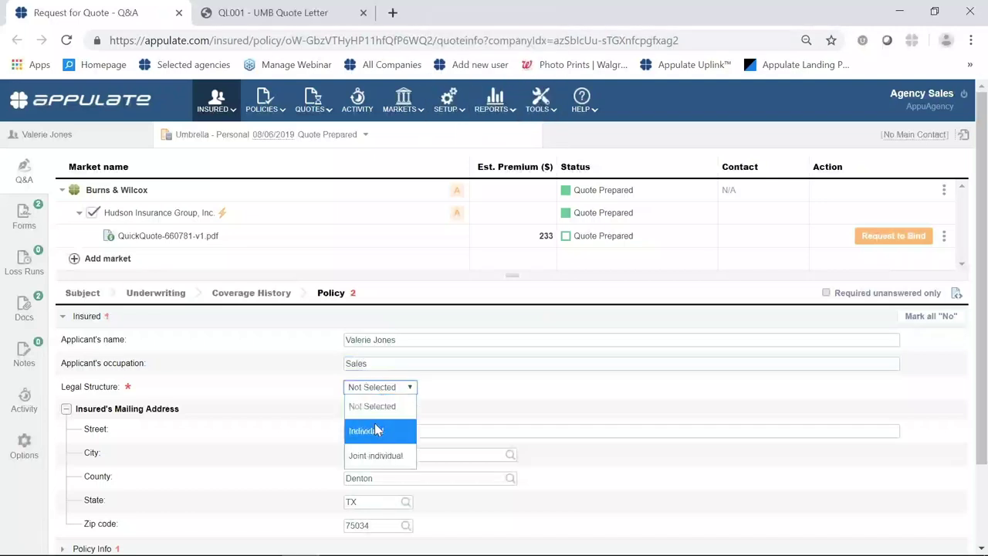
click(376, 430)
Under Policy Info, answer No to the LLC, Trust or Estate question.
scroll(419, 437, down, 2)
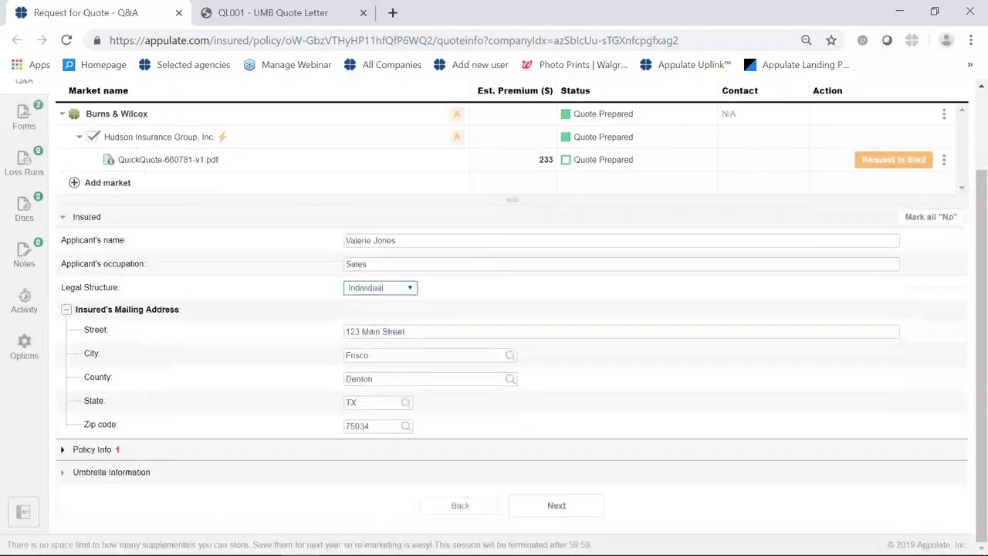
click(64, 449)
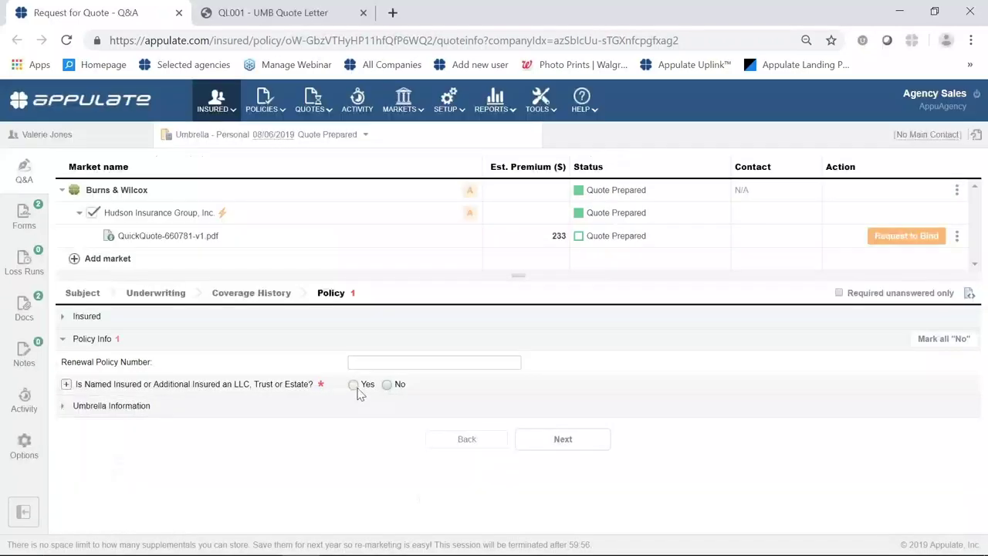
click(357, 392)
click(384, 392)
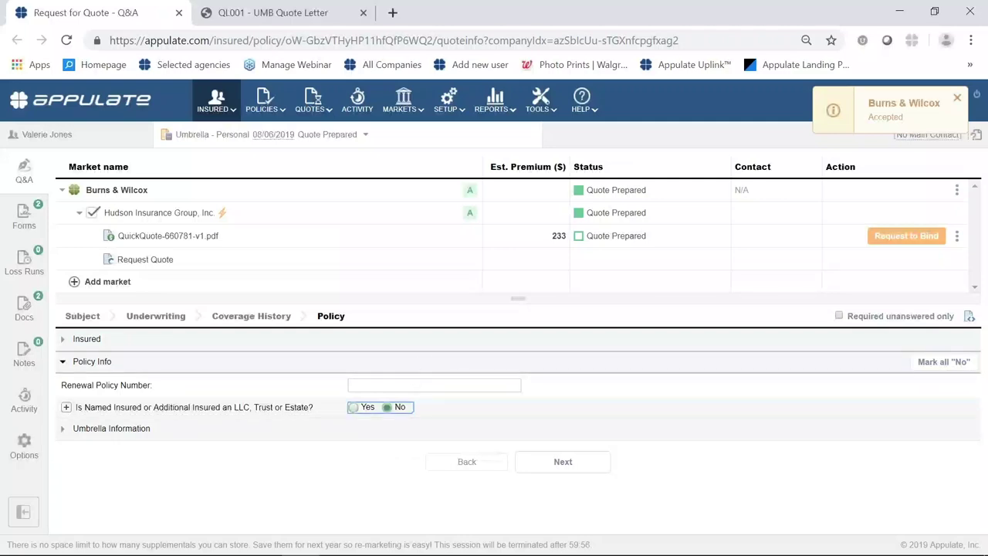
mouse_move(477, 196)
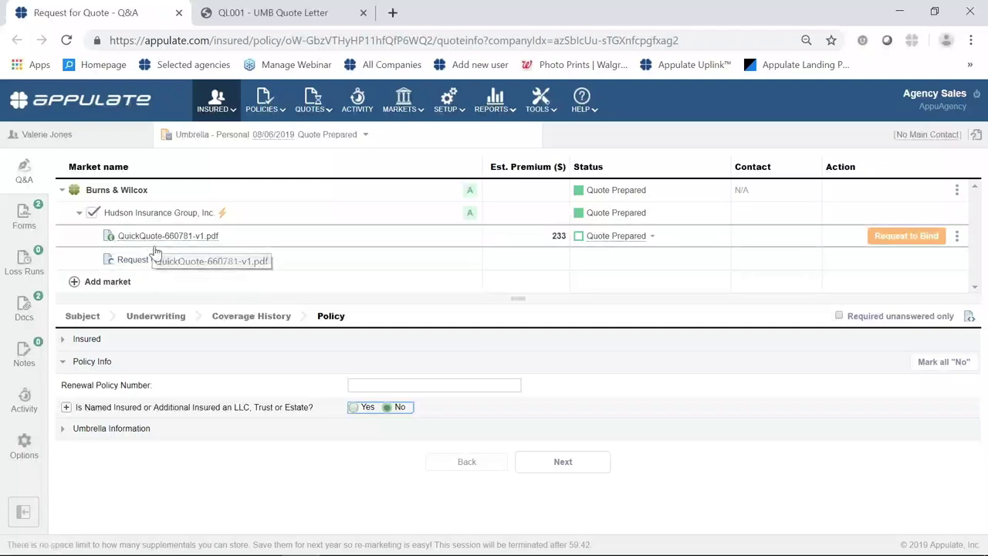
click(161, 260)
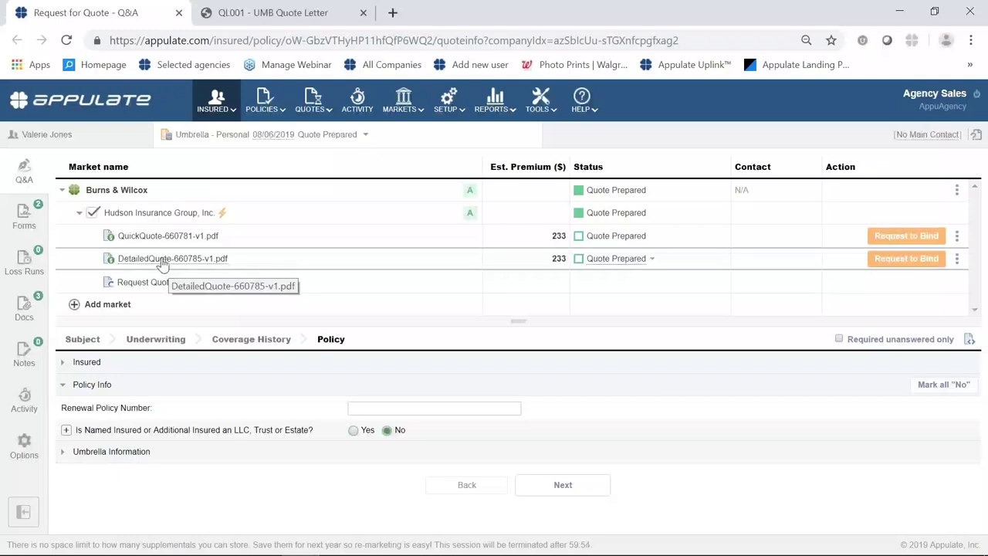
click(162, 262)
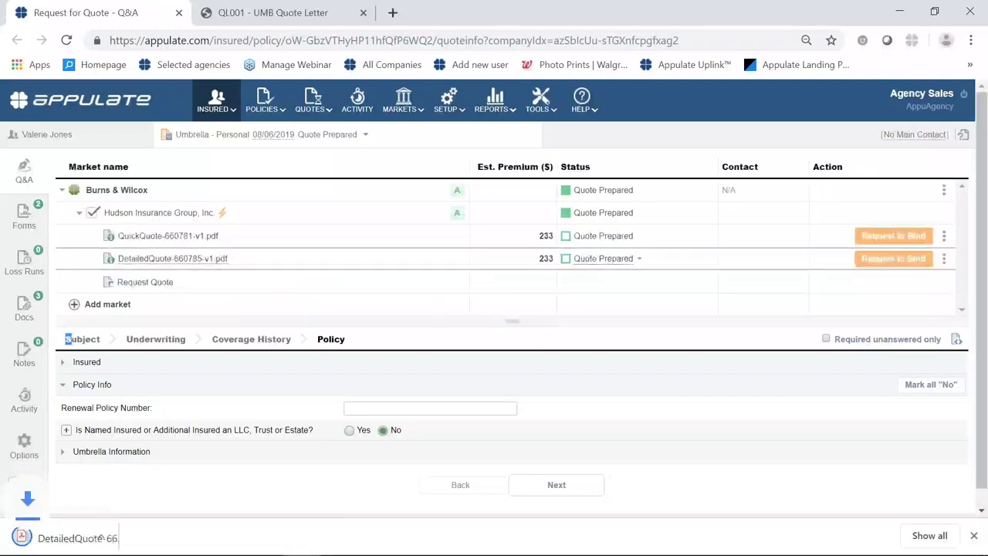
click(99, 534)
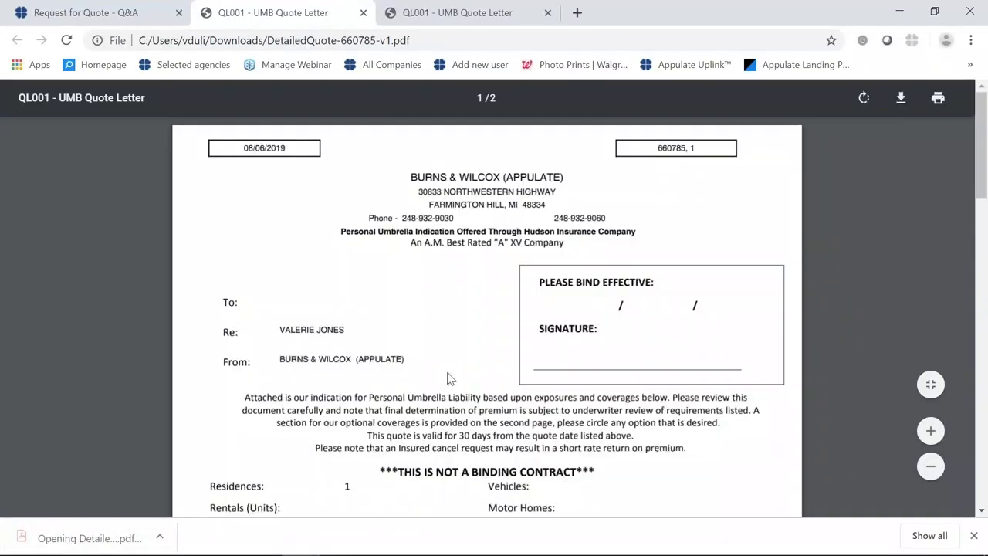
scroll(447, 379, down, 2)
scroll(450, 379, down, 1)
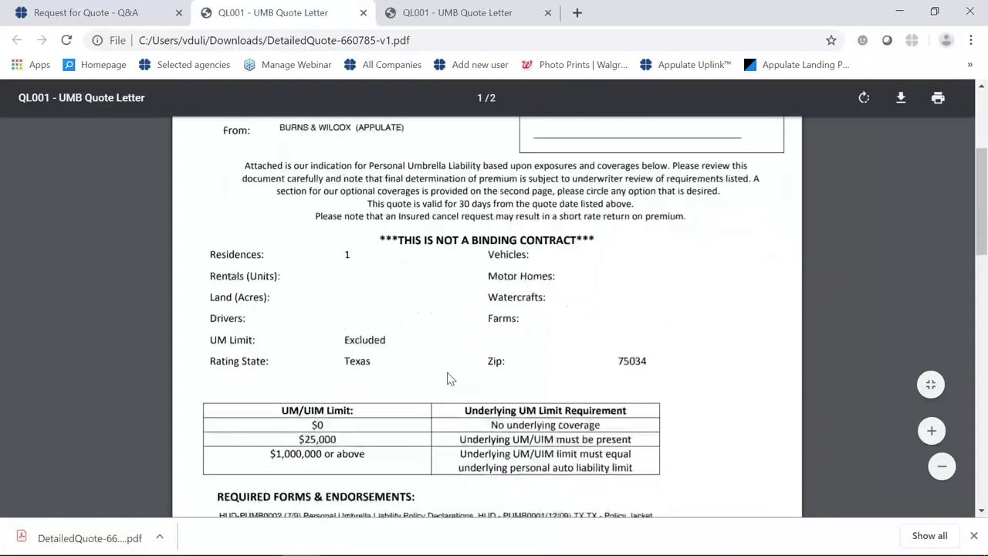
scroll(451, 378, up, 3)
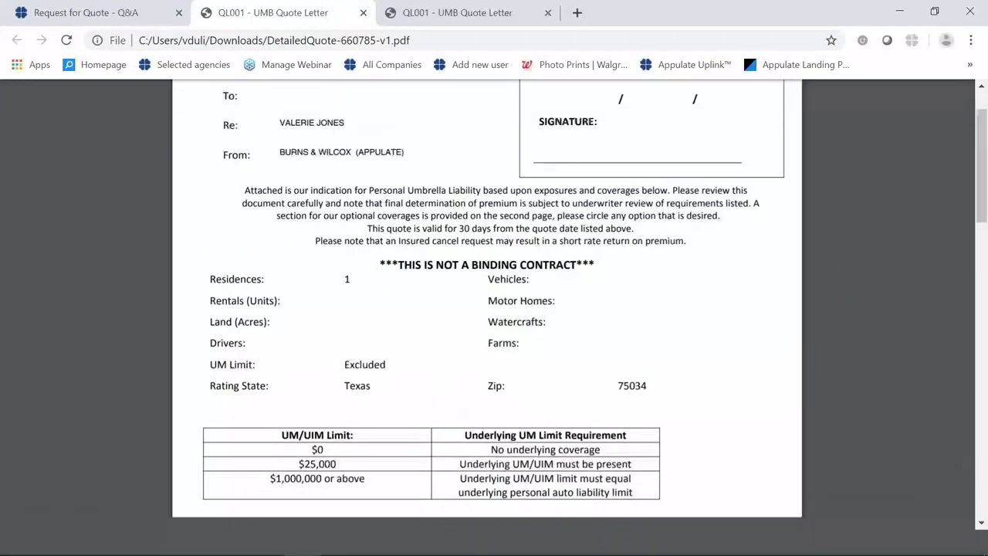
scroll(451, 388, down, 1)
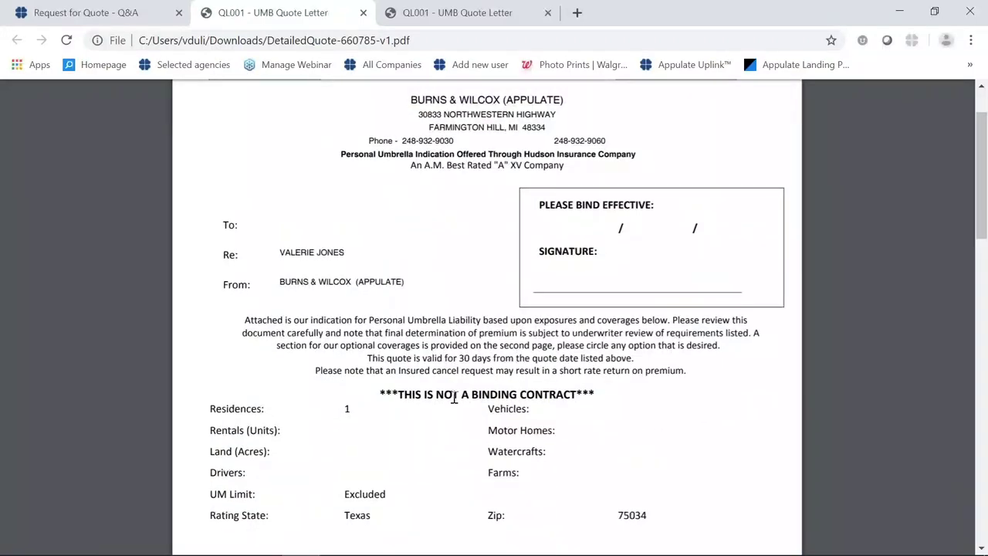
scroll(454, 396, down, 2)
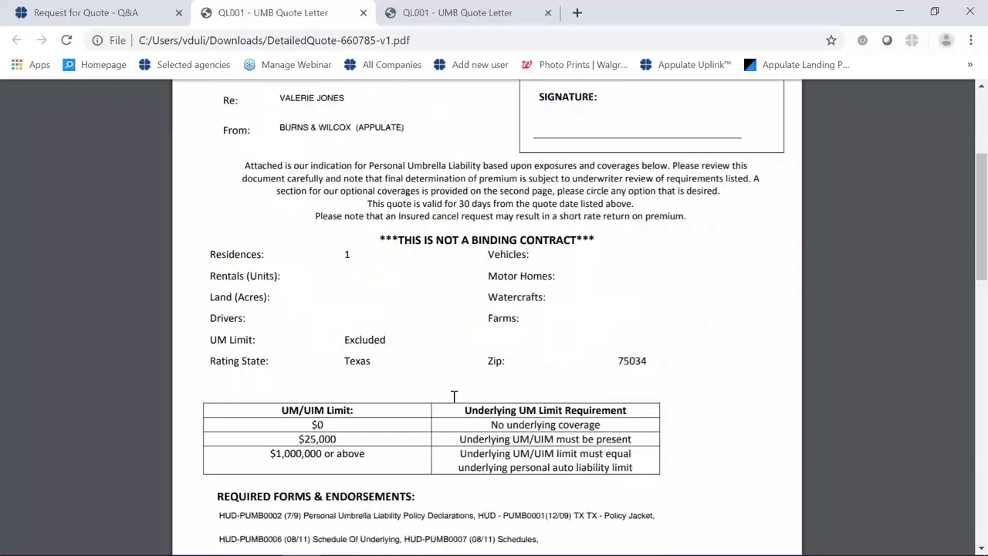
scroll(454, 397, down, 2)
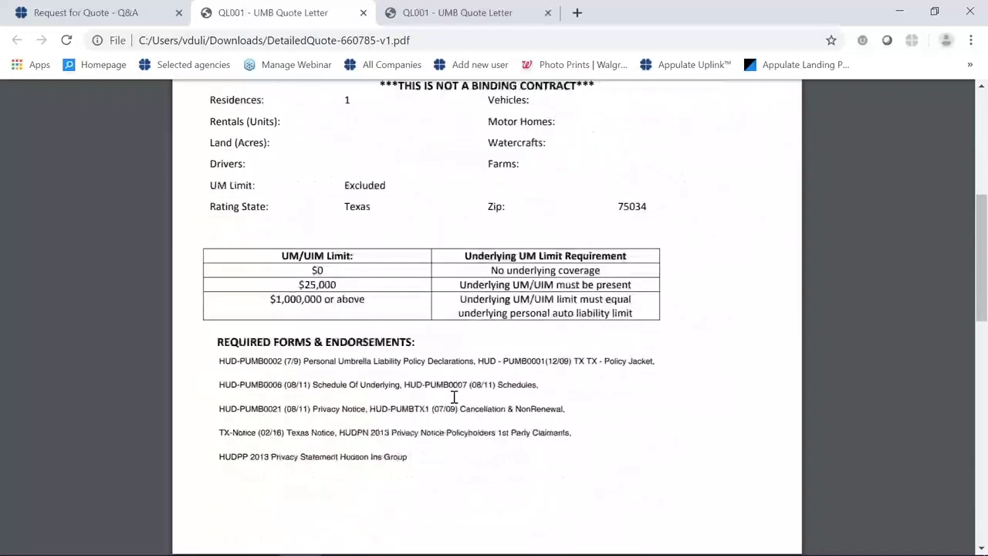
scroll(453, 396, down, 7)
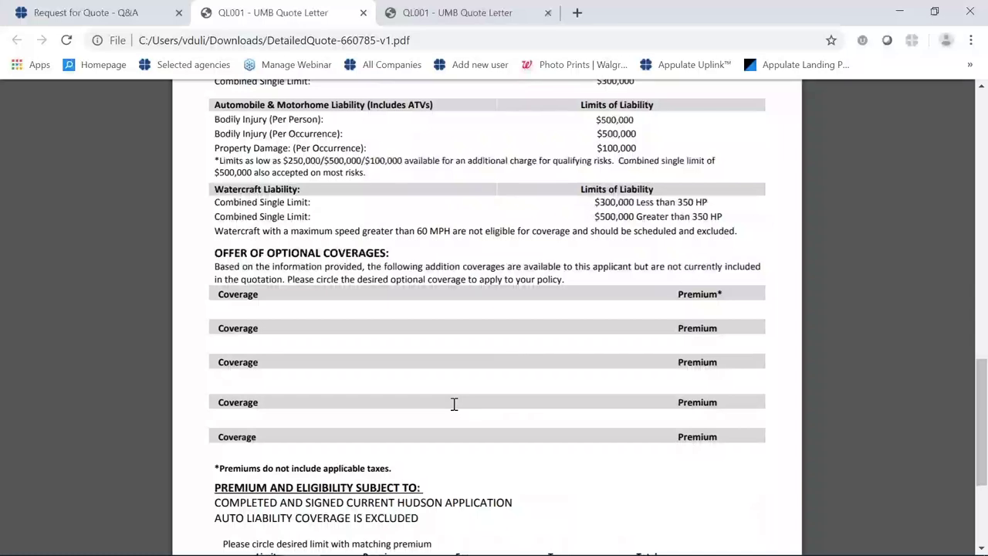
scroll(454, 403, down, 2)
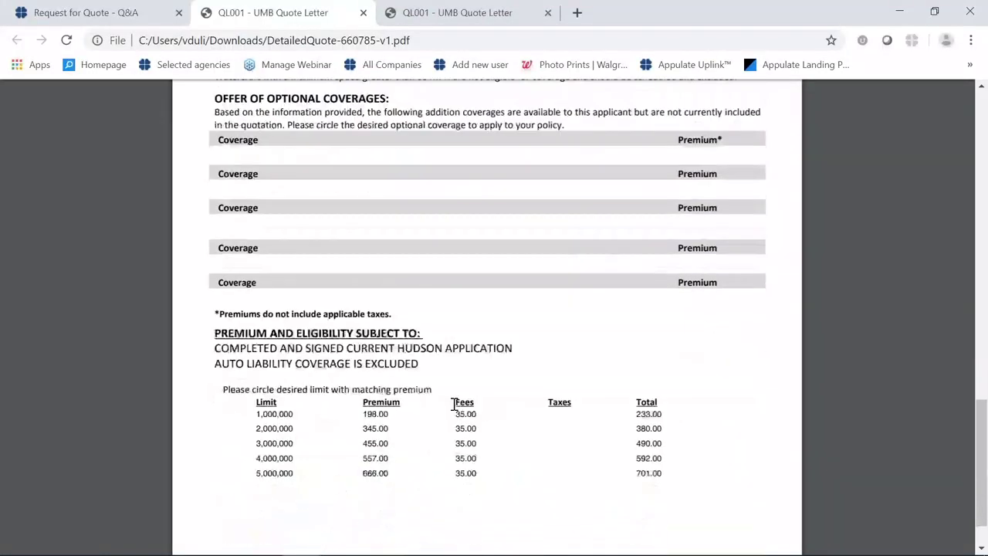
scroll(454, 405, down, 1)
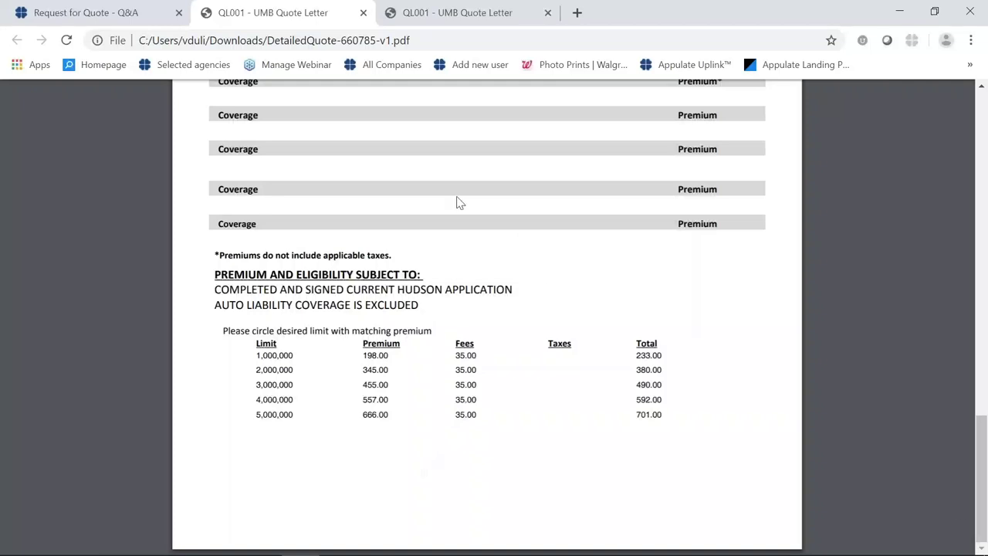
Return to the Request for Quote - Q&A tab and check, then dismiss, the DetailedQuote row's options menu.
click(134, 15)
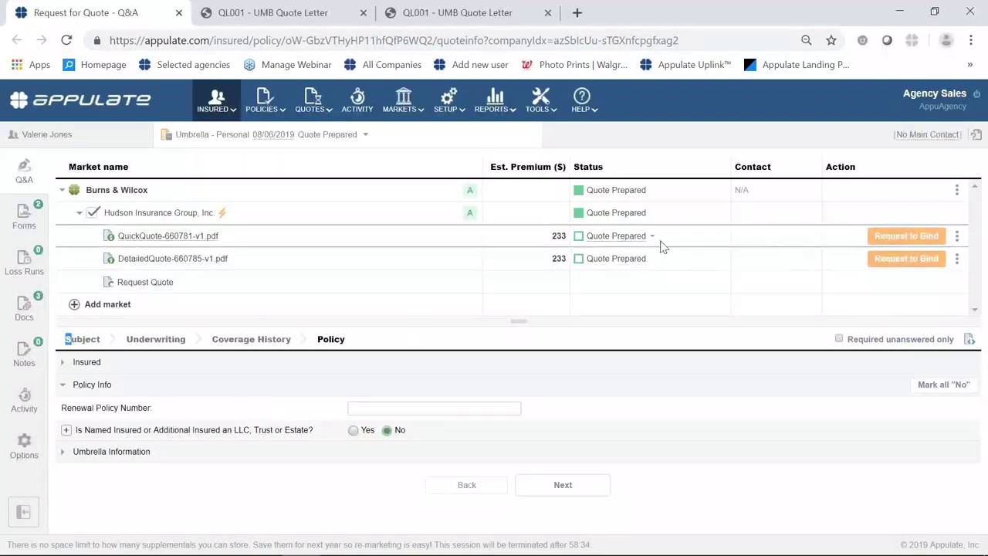
click(957, 264)
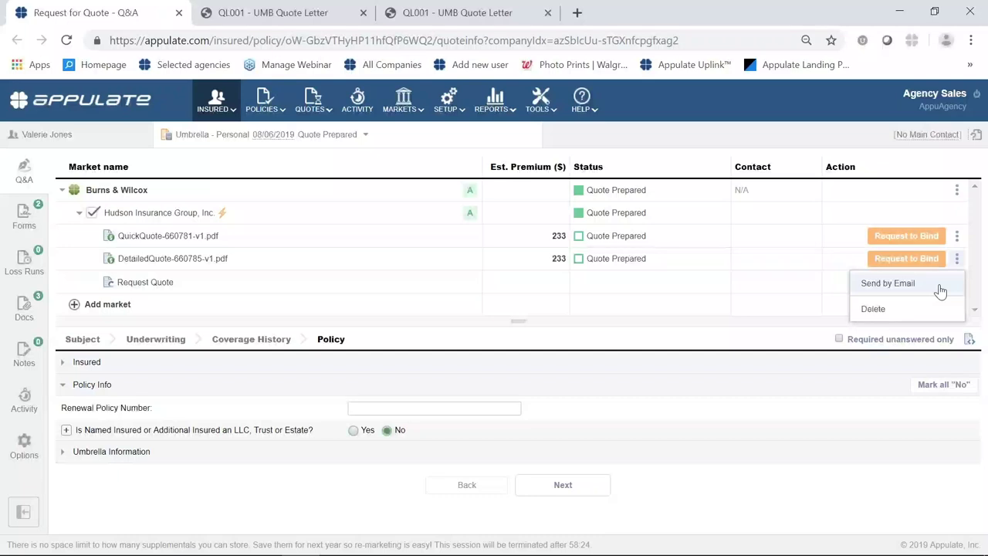
click(735, 340)
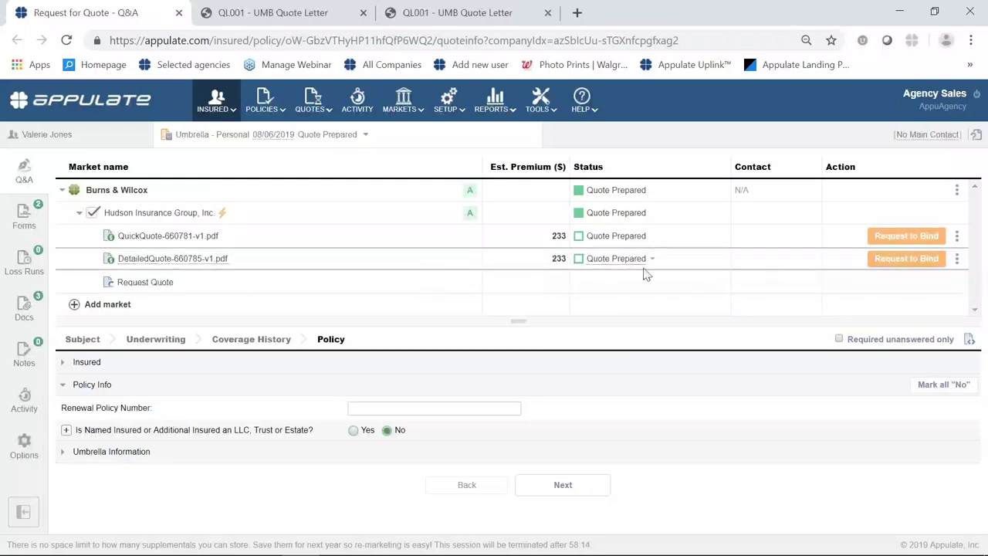
Request to bind the DetailedQuote and choose Get Appointed in the appointment notification.
click(877, 265)
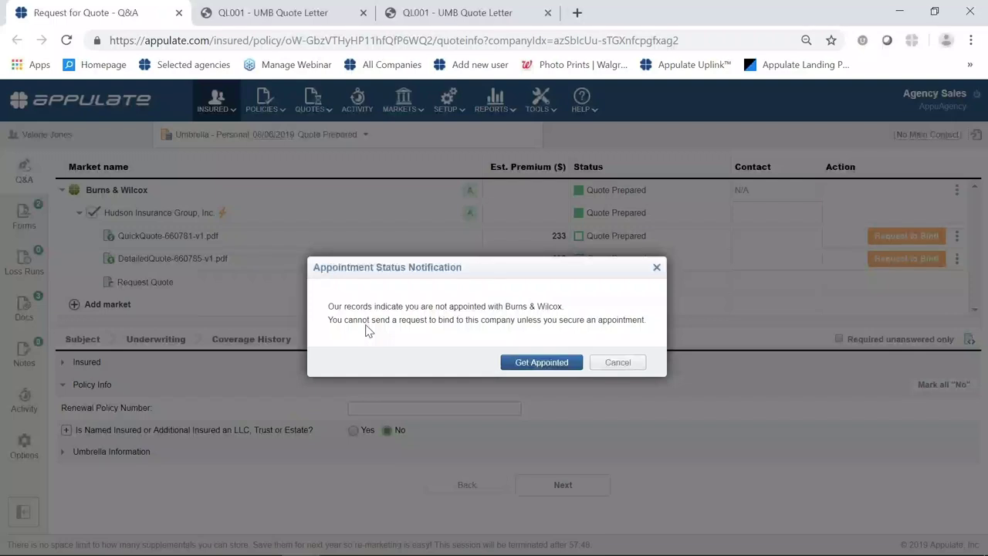
click(540, 363)
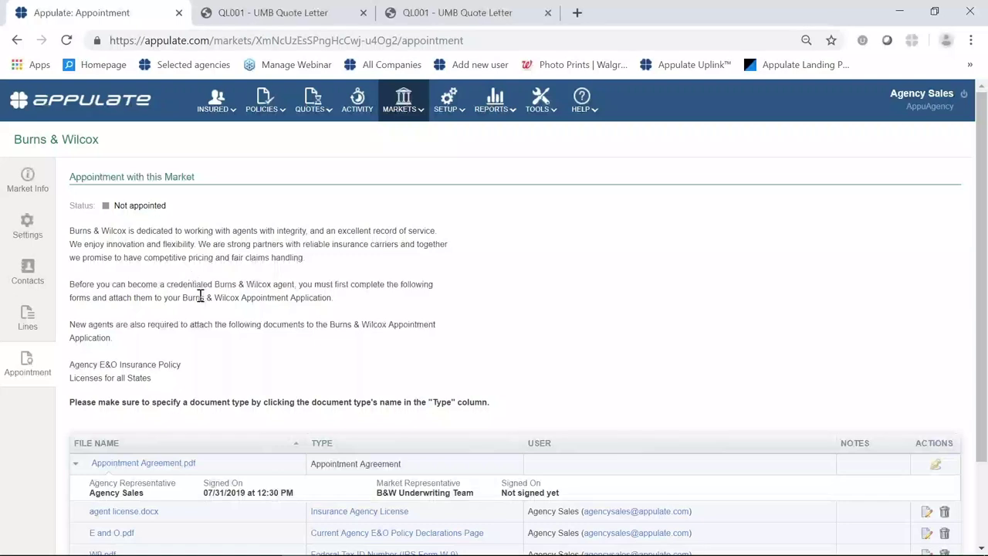
scroll(260, 293, down, 1)
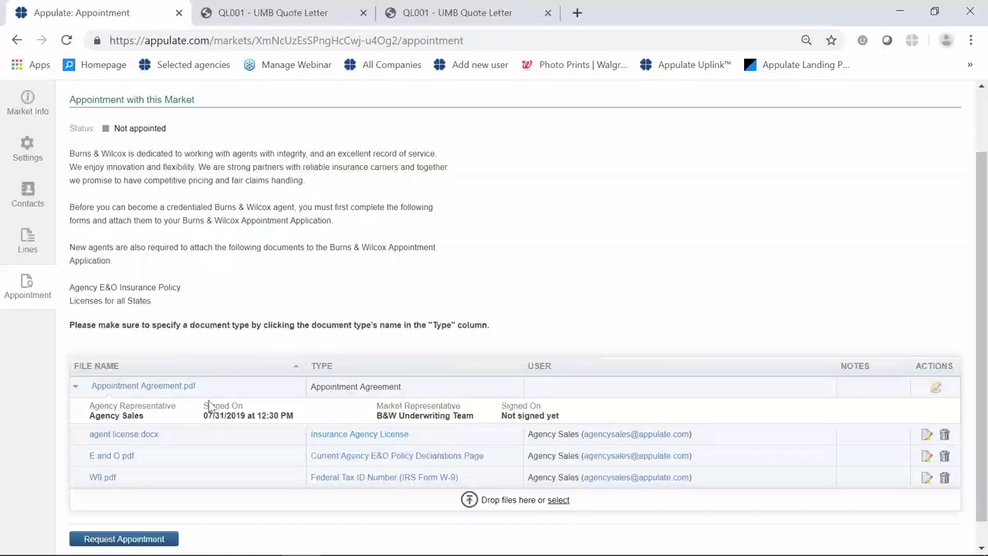
scroll(232, 493, down, 1)
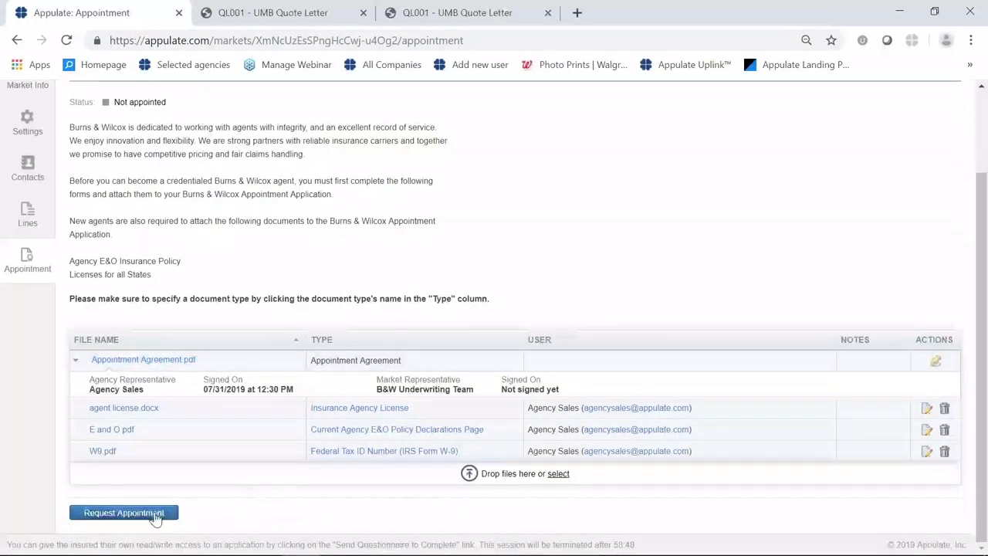
Send the Burns & Wilcox appointment request and reload the page to see Appointed status.
click(155, 516)
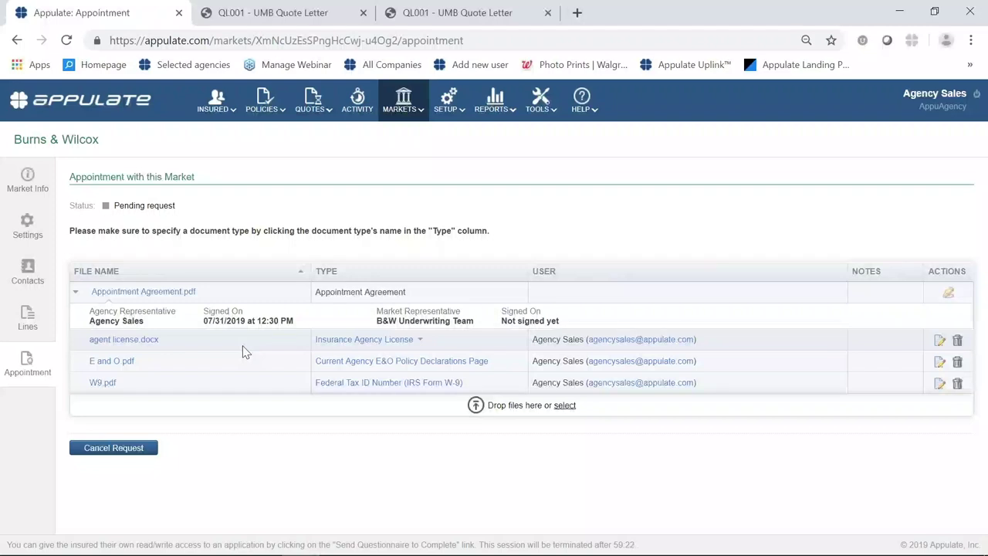
click(67, 40)
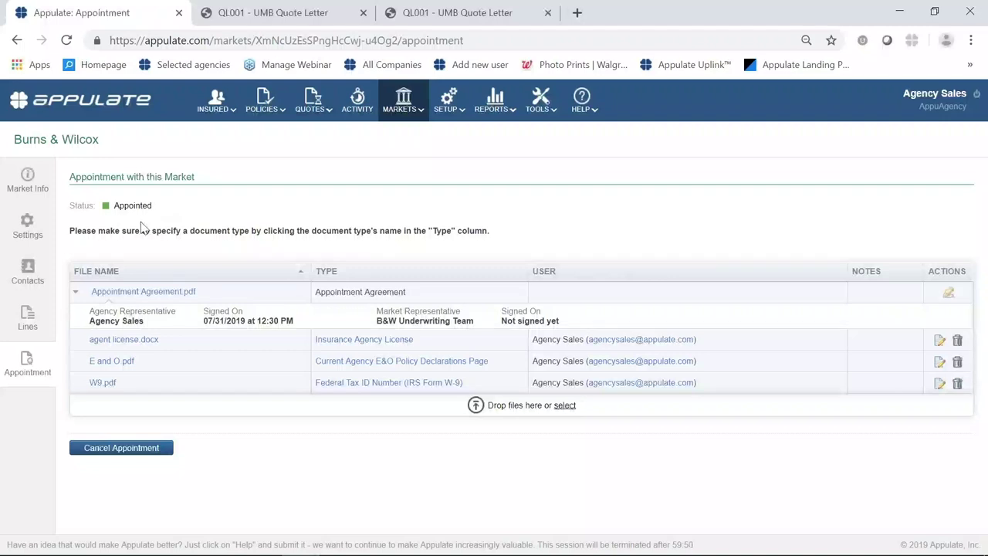
mouse_move(214, 112)
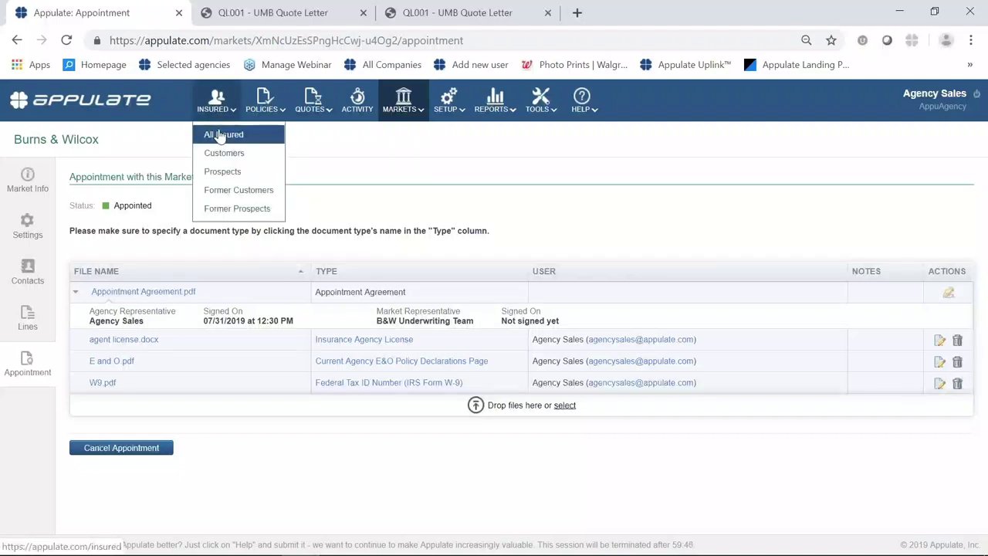
From INSURED > All Insured, expand the Frisco client's row and open its Umbrella - Personal link.
click(220, 136)
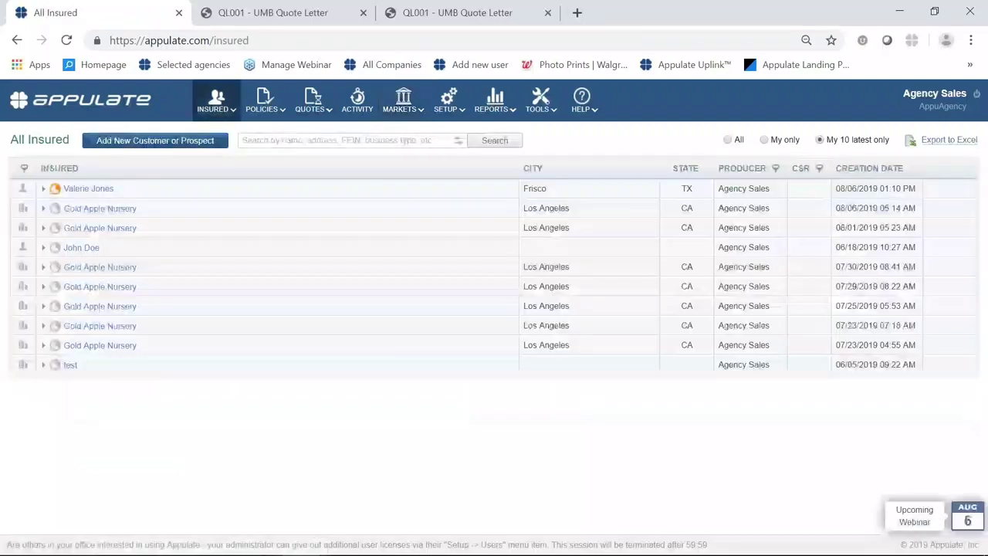
click(43, 192)
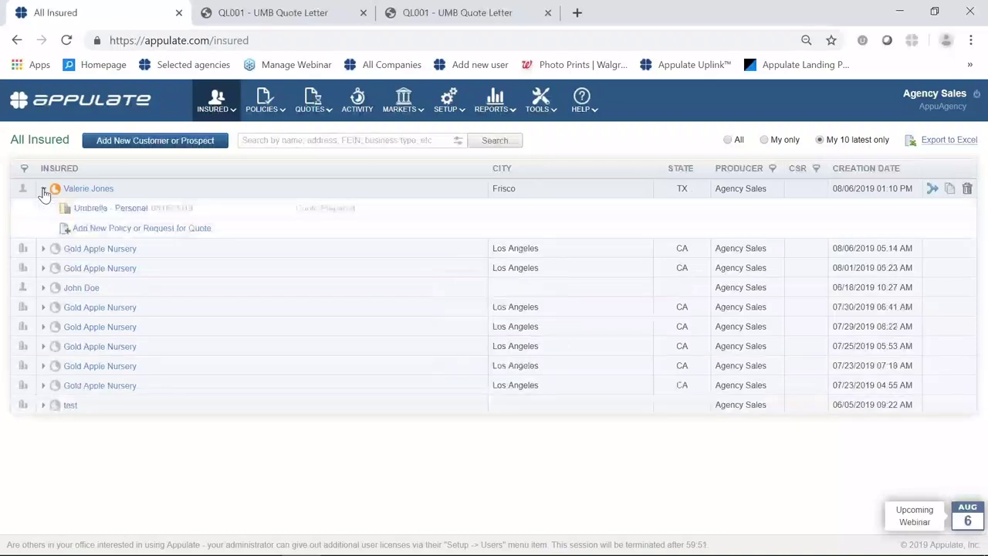
click(92, 209)
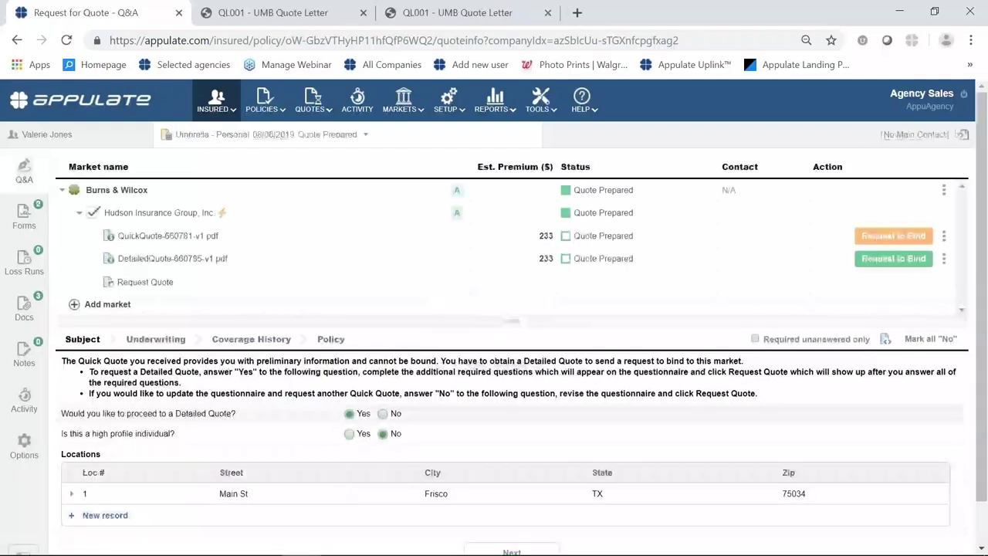
click(900, 264)
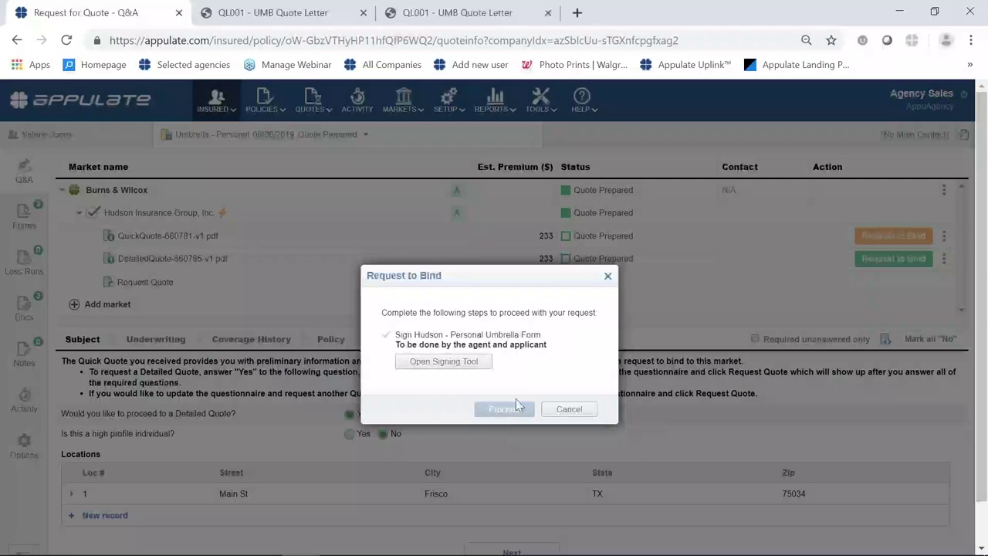
click(608, 277)
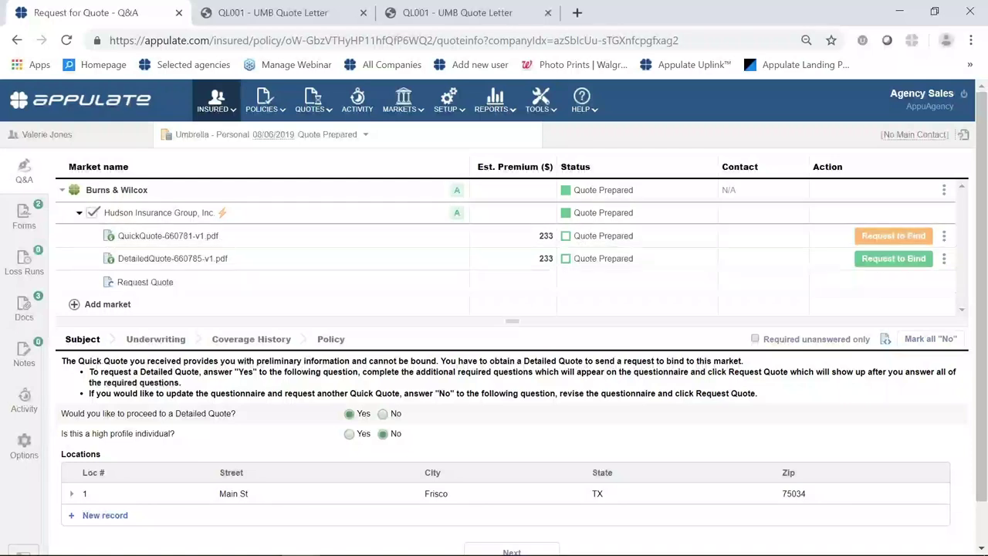
click(216, 100)
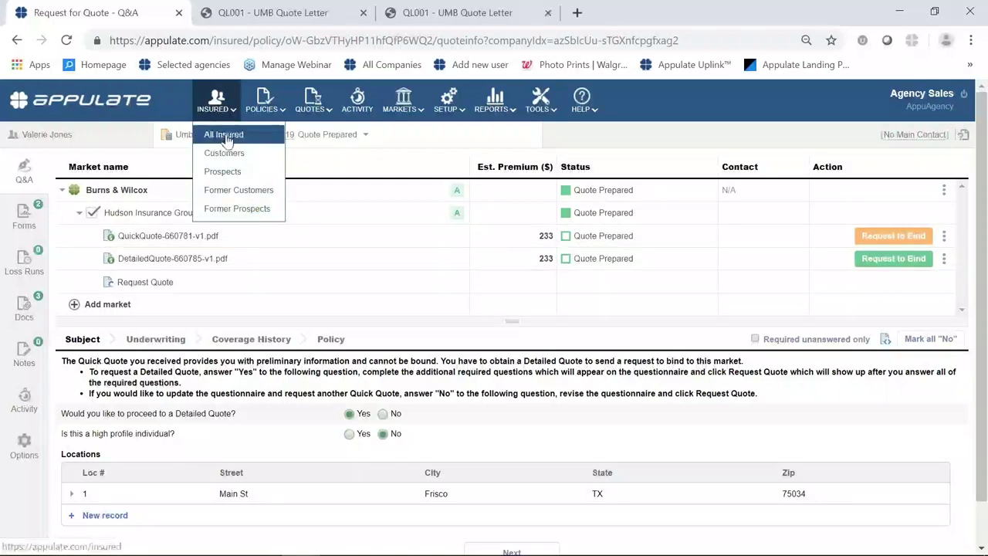
Add a new Person-type customer from All Insured, entering the client's full name, and continue.
click(220, 136)
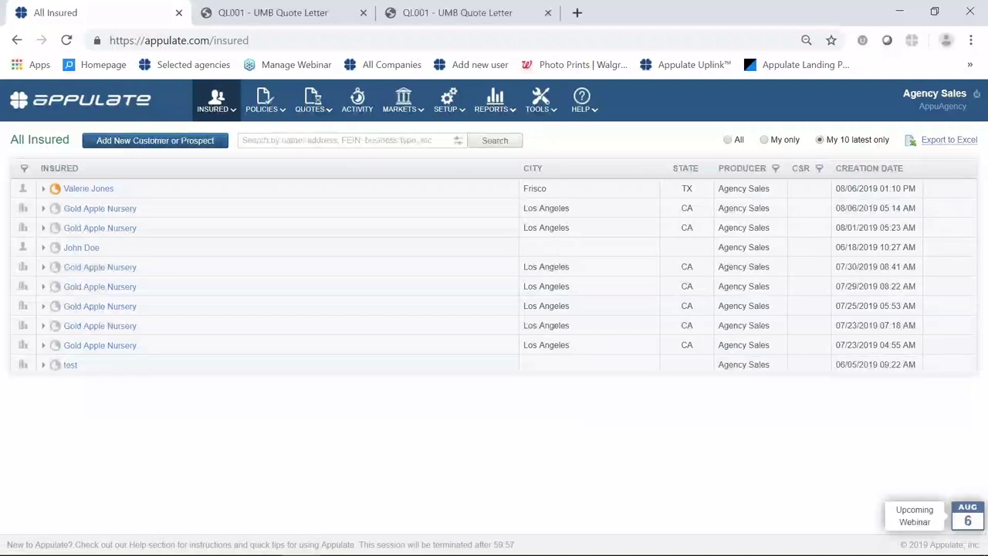
mouse_move(220, 116)
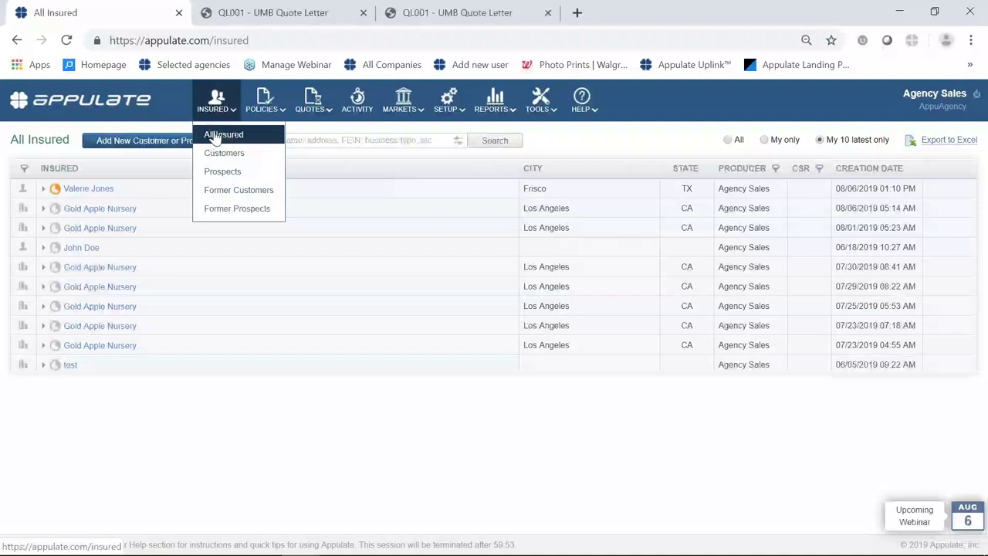
click(162, 146)
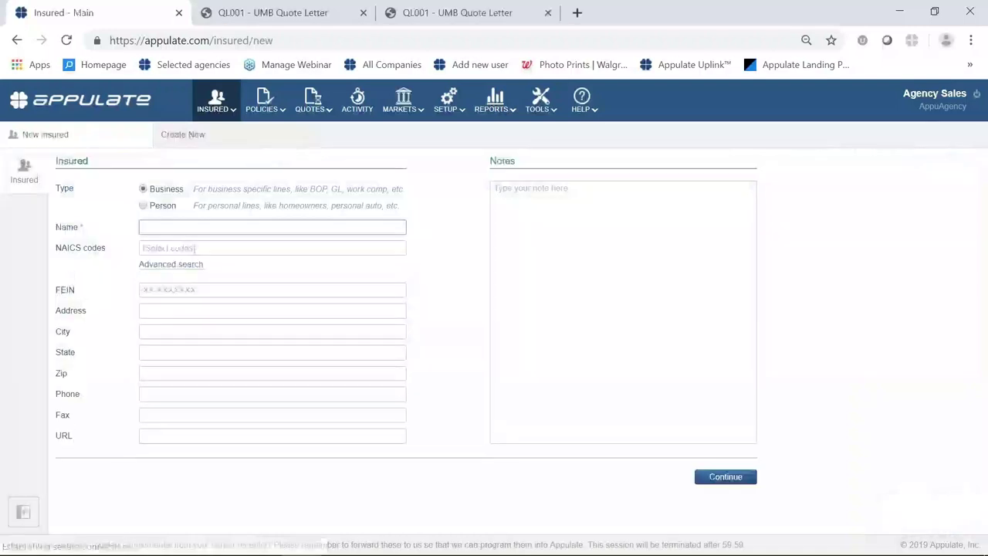
click(143, 207)
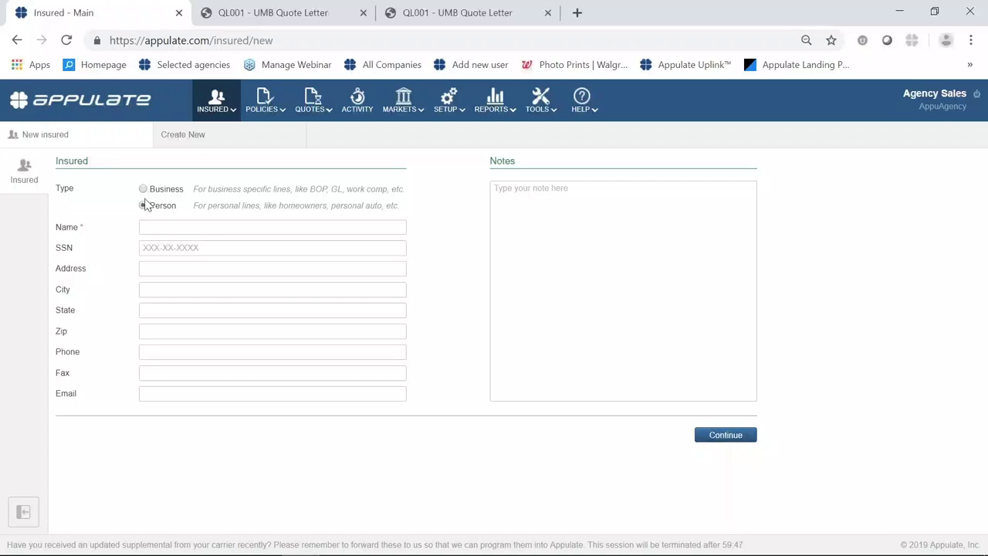
click(163, 225)
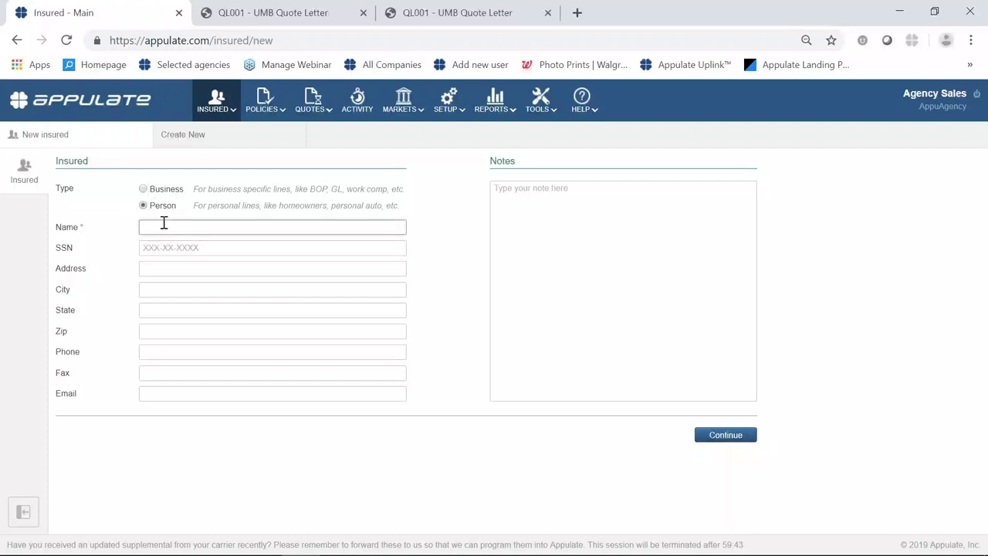
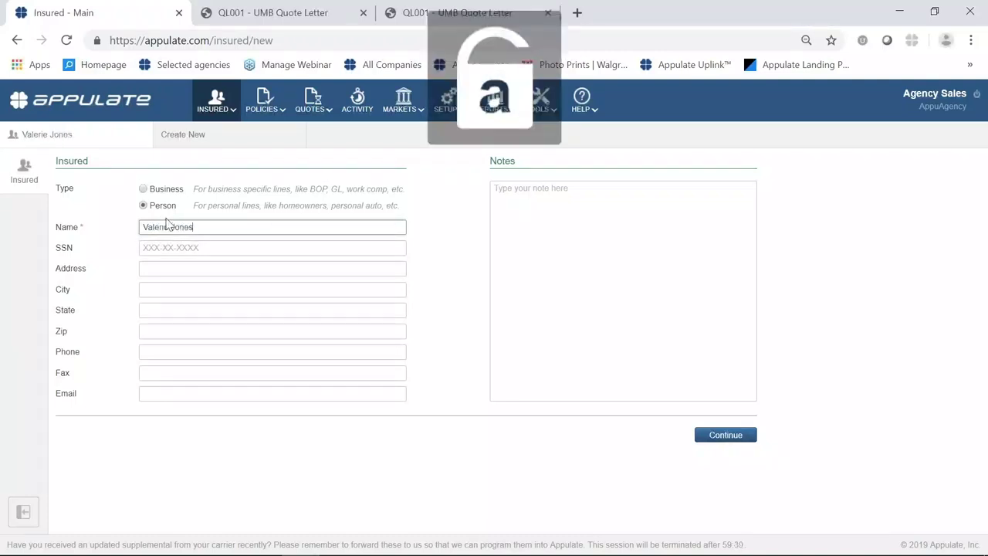
click(715, 441)
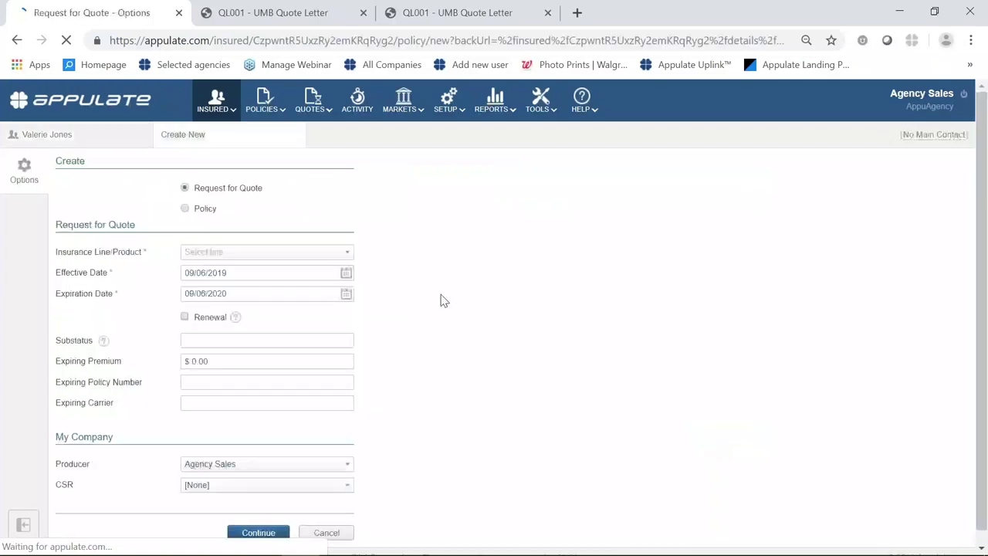
Pick Umbrella - Personal as the insurance line, keep dates 09/06/2019–09/06/2020, and continue.
click(340, 253)
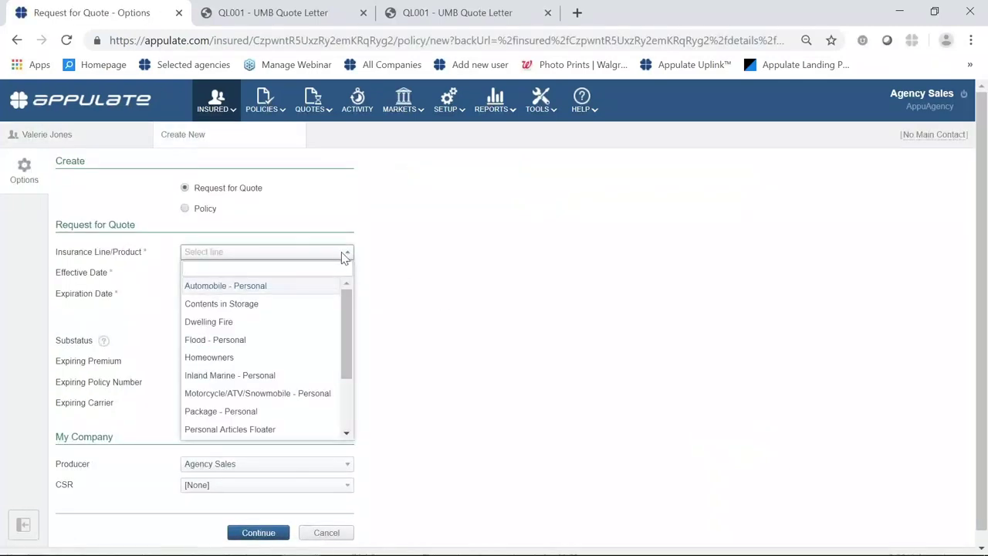
text(um)
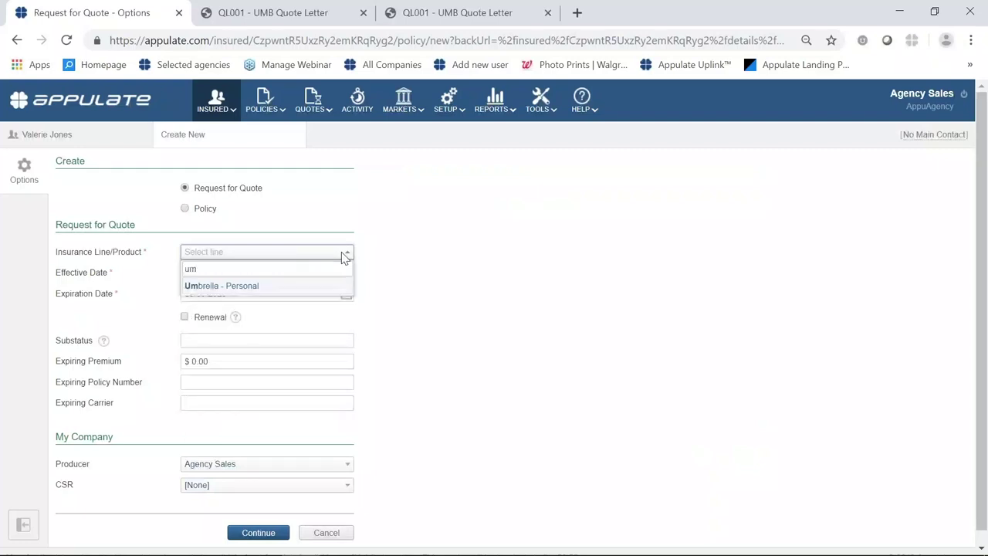
click(300, 287)
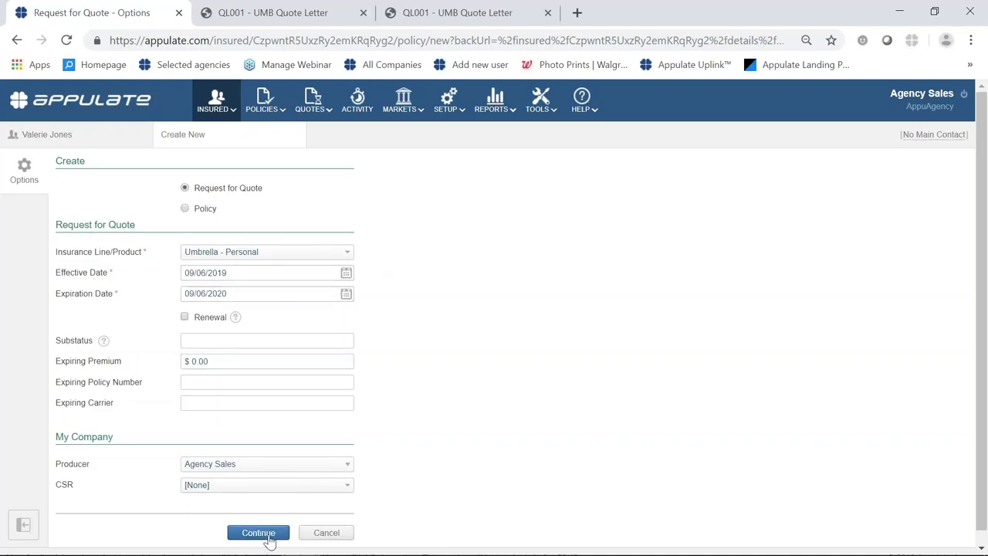
click(258, 533)
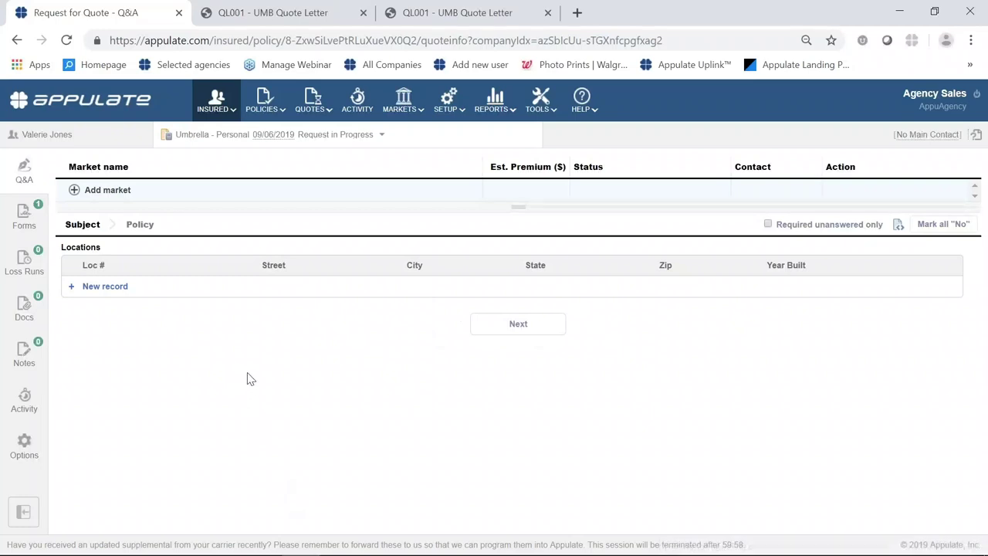
Choose Burns & Wilcox from the Add market list on the umbrella request.
click(90, 193)
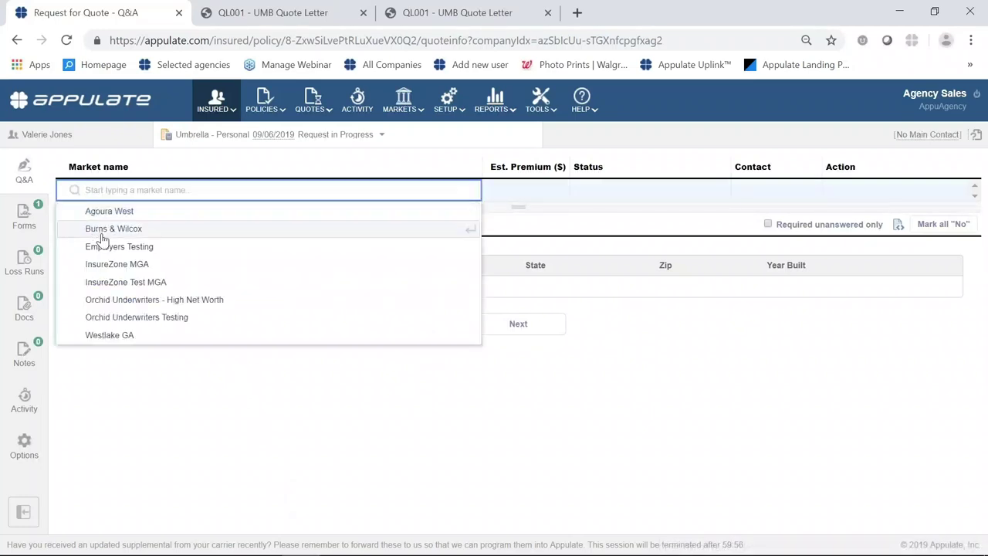
click(101, 231)
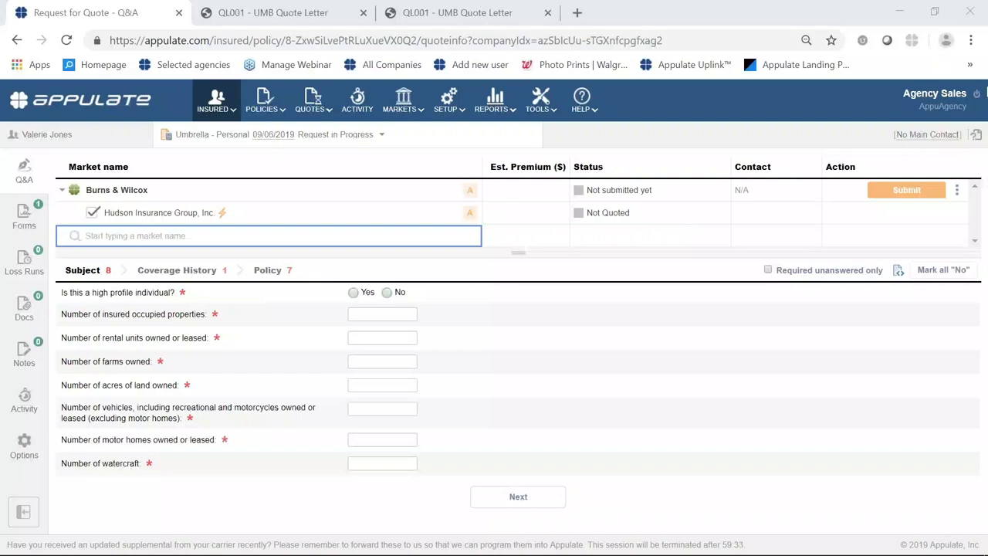
Log out of the agency account to return to the Appulate sign-in page.
click(977, 101)
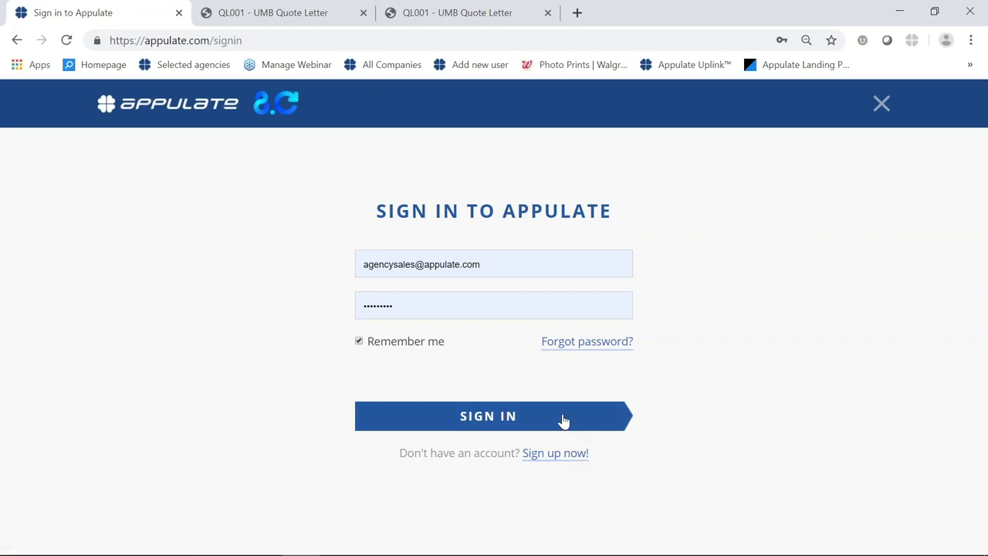
Sign back in, review the Appulate Uplink page with TAM 9.2 as AMS, then open the MARKETS menu.
click(551, 421)
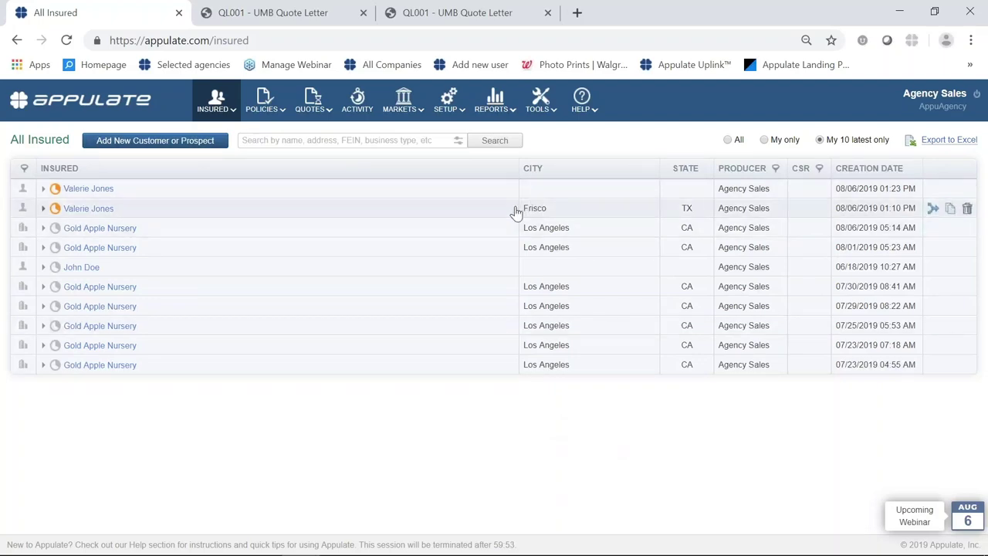
mouse_move(579, 93)
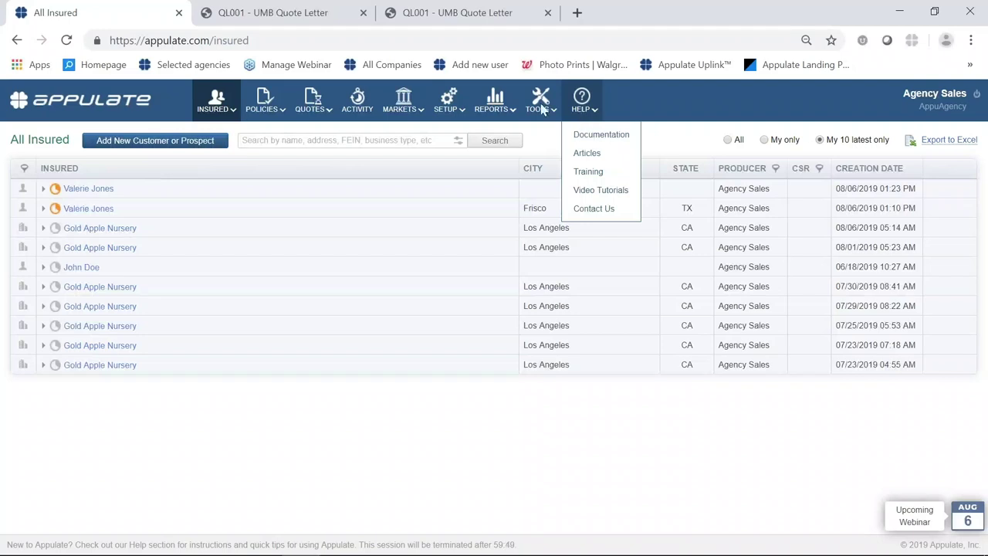
mouse_move(542, 107)
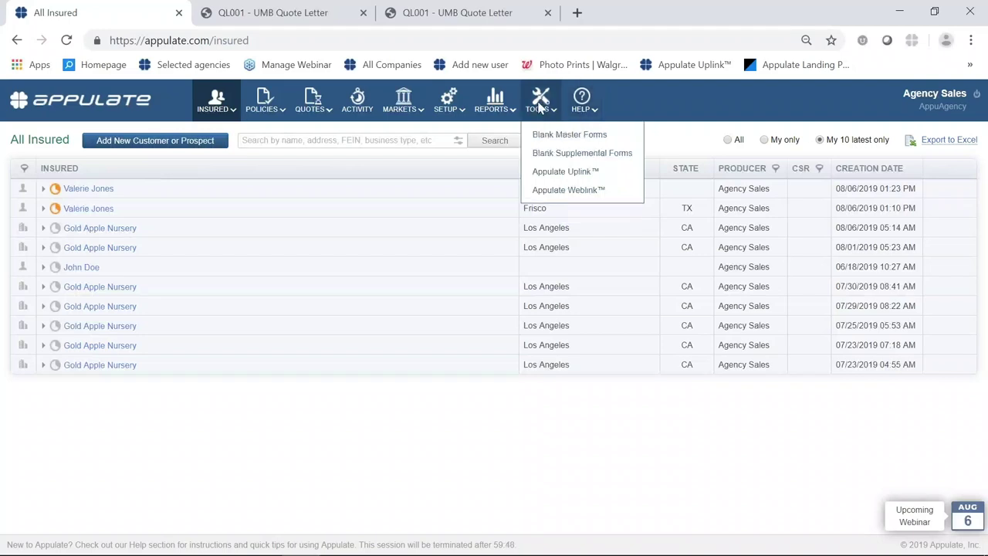
click(582, 176)
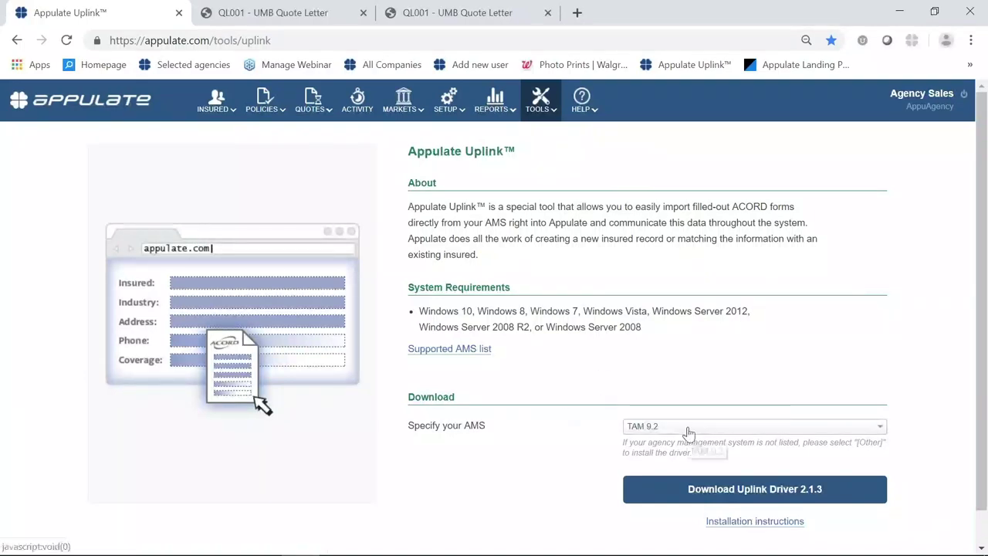
scroll(548, 376, down, 1)
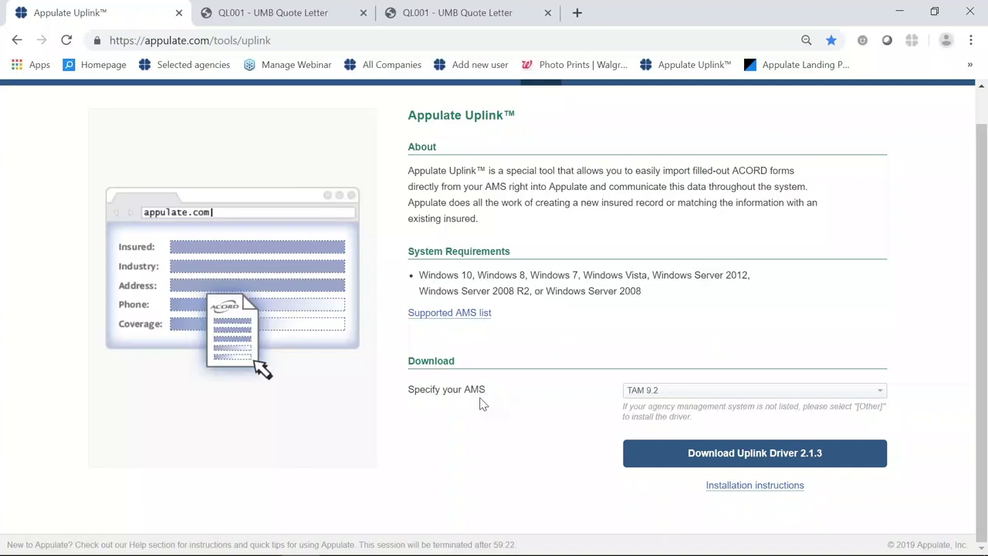
scroll(475, 395, up, 1)
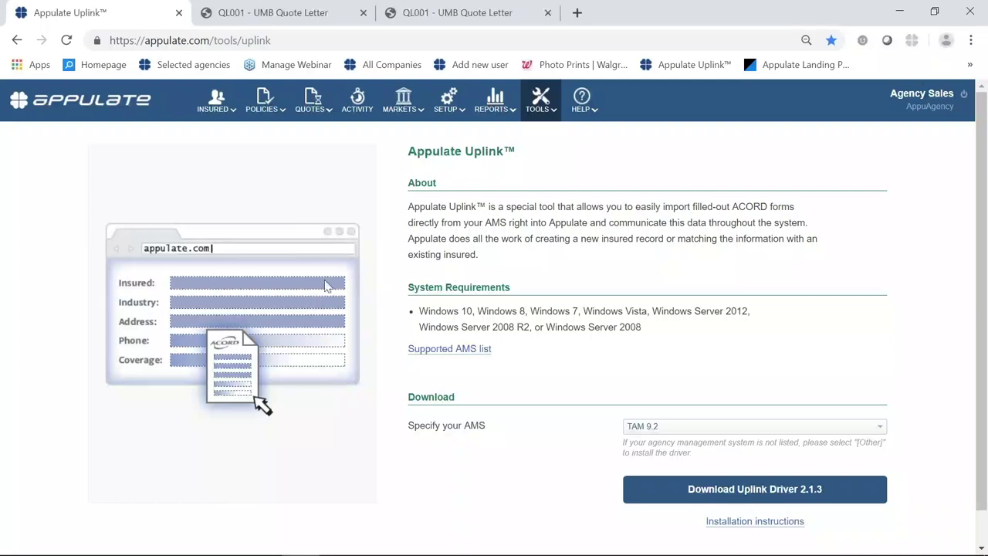
click(402, 109)
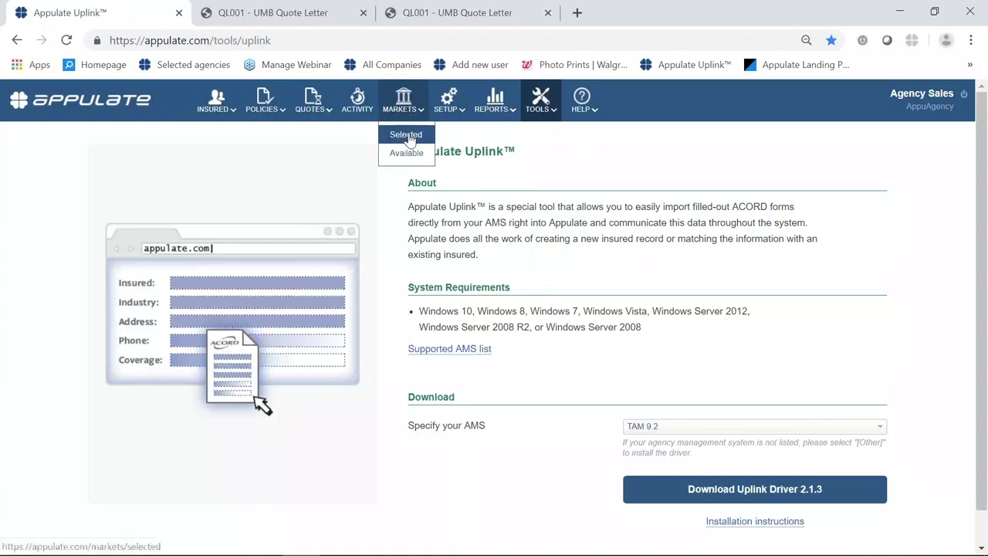
Show the Selected Markets list of appointed carriers and bring up the SETUP menu.
click(409, 136)
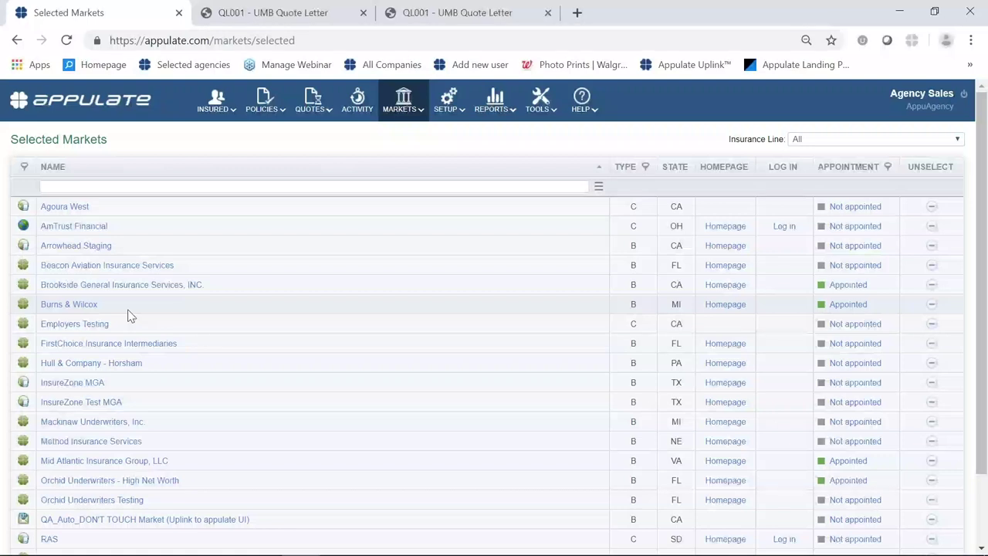
mouse_move(429, 108)
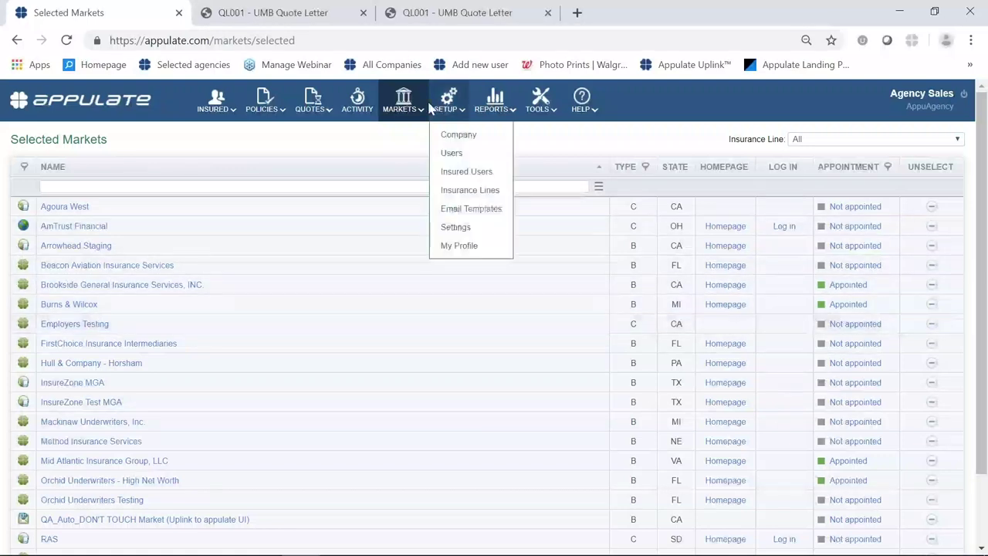